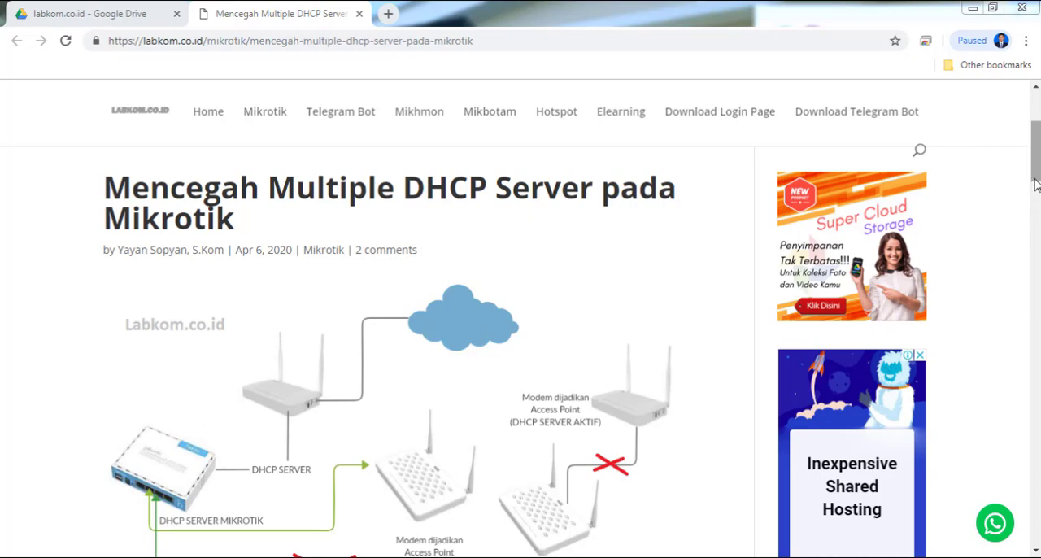
- Connect to the router at 192.168.4.1 as admin from the WinBox launcher
left_click_drag(1037, 153, 1037, 169)
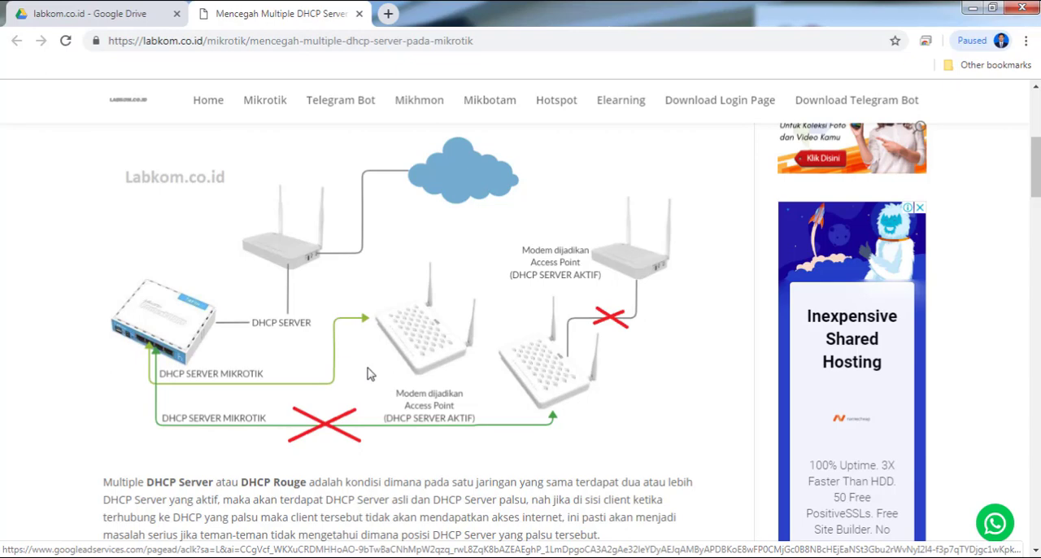
left_click(198, 555)
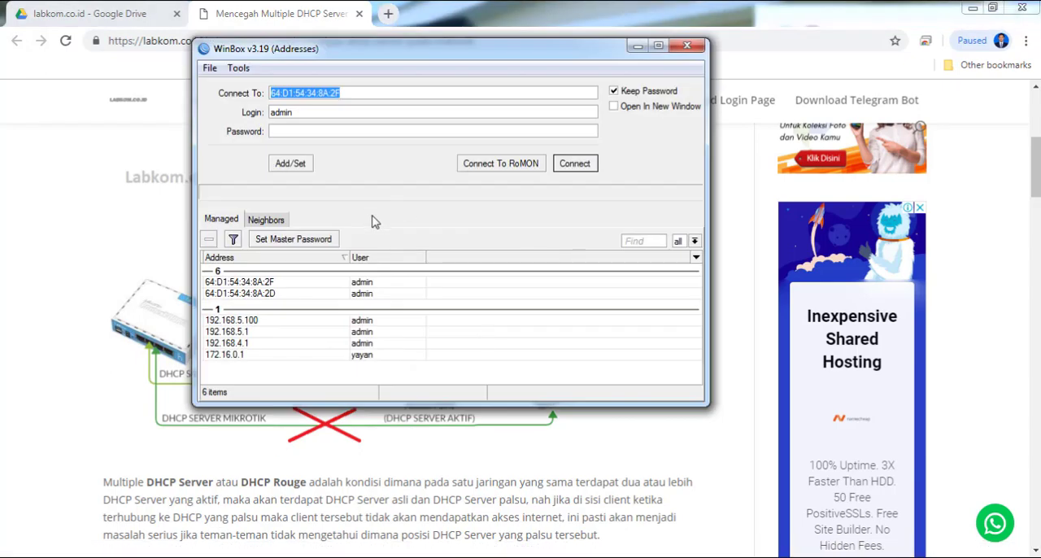
double_click(260, 343)
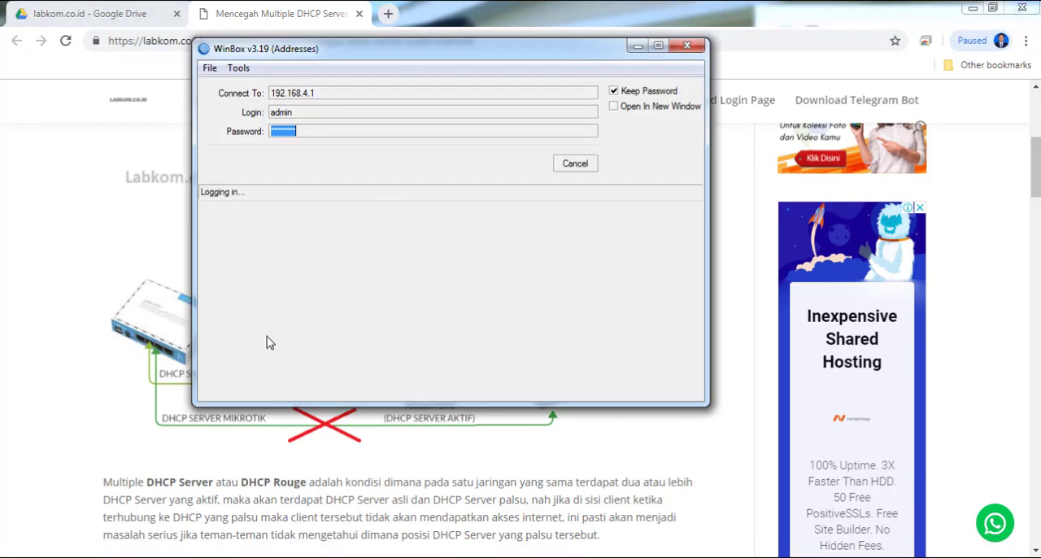
left_click(992, 7)
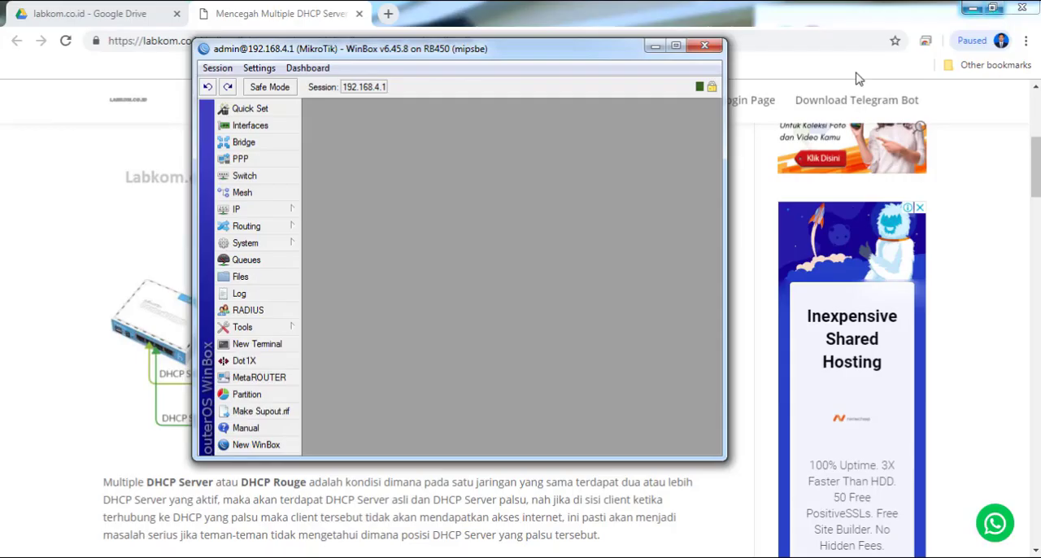
- Move the RB450 WinBox window to the screen's left half and stretch it to full height
left_click_drag(439, 49, 253, 15)
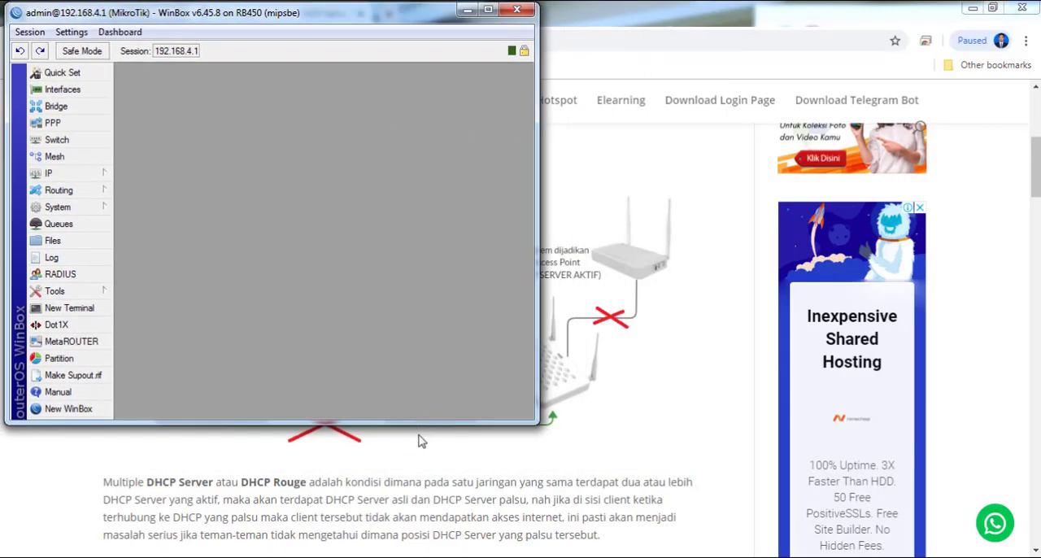
left_click_drag(423, 421, 386, 538)
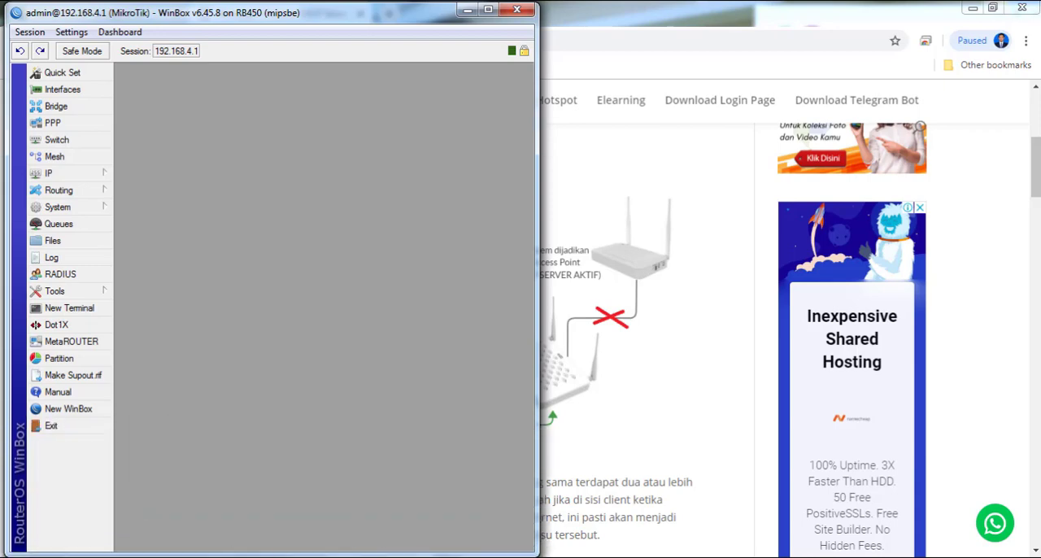
- Open a second WinBox launcher and connect to the hAP lite at MAC address 64:D1:54:34:8A:2F
right_click(162, 556)
left_click(171, 496)
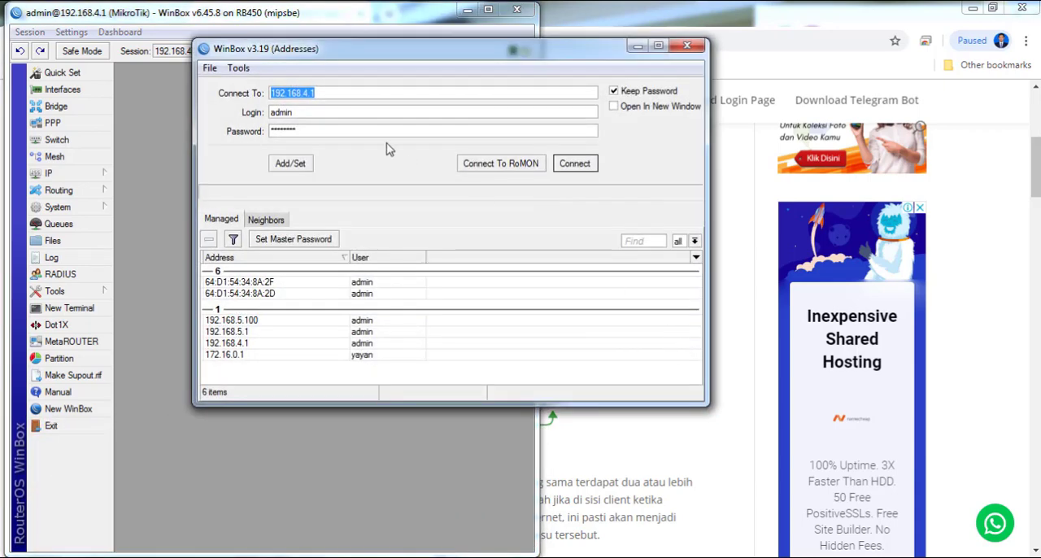
left_click_drag(298, 54, 571, 43)
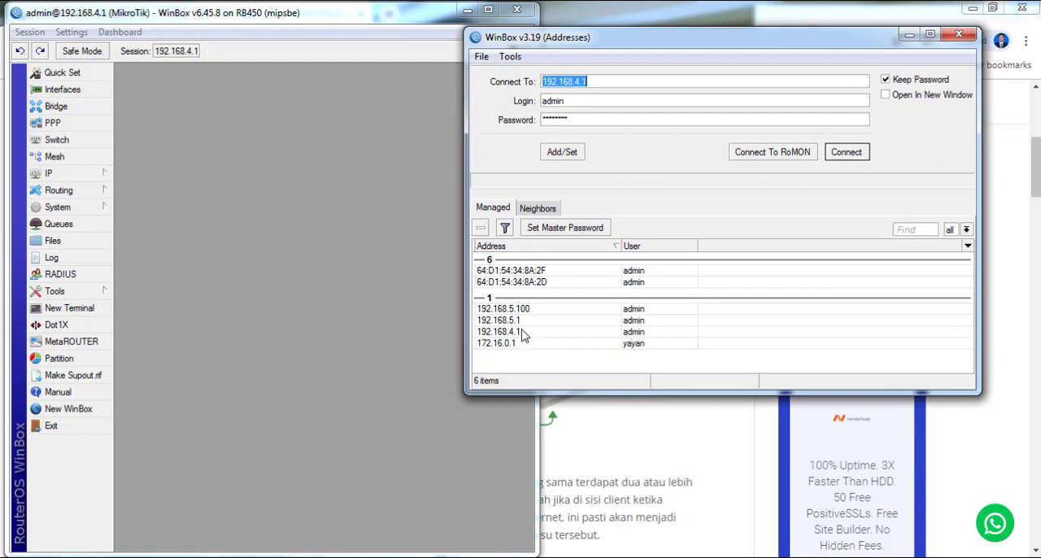
double_click(522, 283)
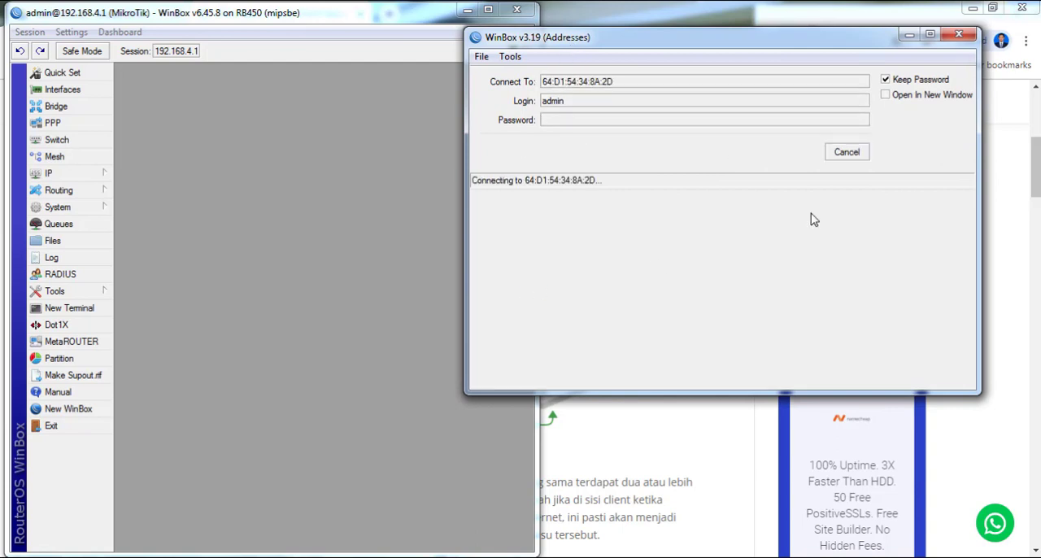
left_click(846, 152)
double_click(500, 270)
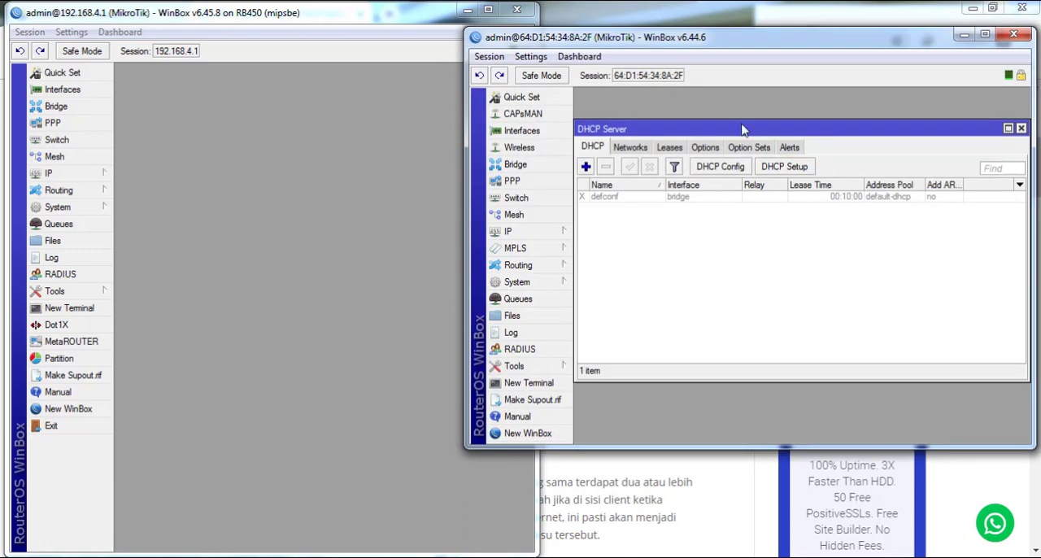
- Arrange the hAP lite WinBox window beside the RB450 window and extend it to full height
left_click_drag(669, 43, 675, 21)
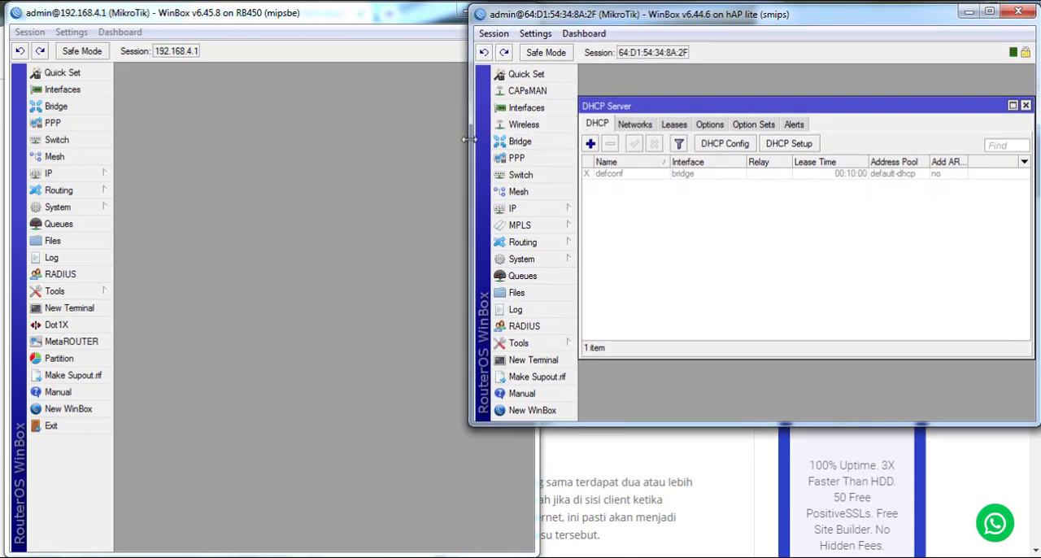
left_click_drag(471, 145, 542, 144)
left_click_drag(724, 423, 727, 556)
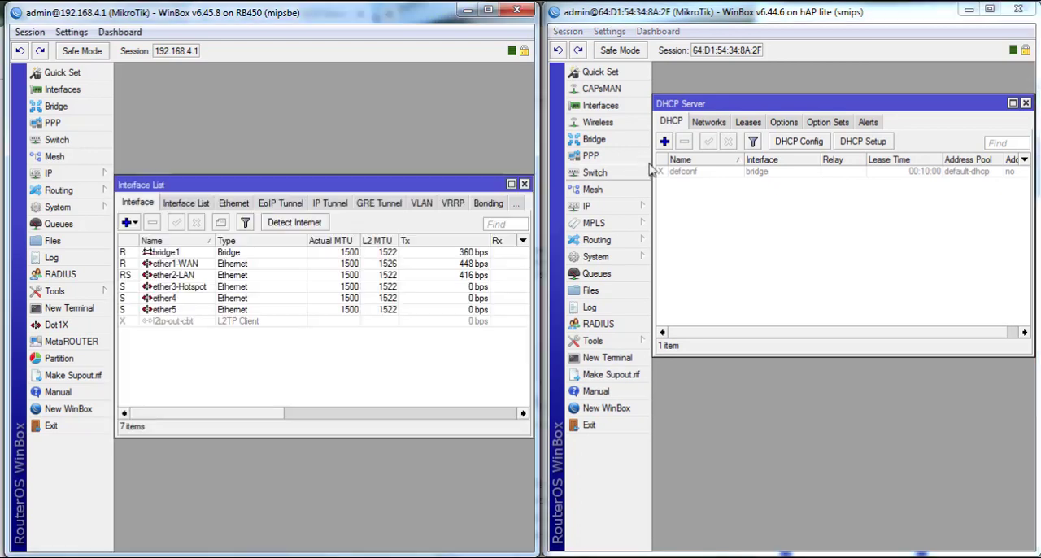
- Open the hAP lite's interface list and compare its ports with the RB450's ether2-LAN interface
left_click(581, 105)
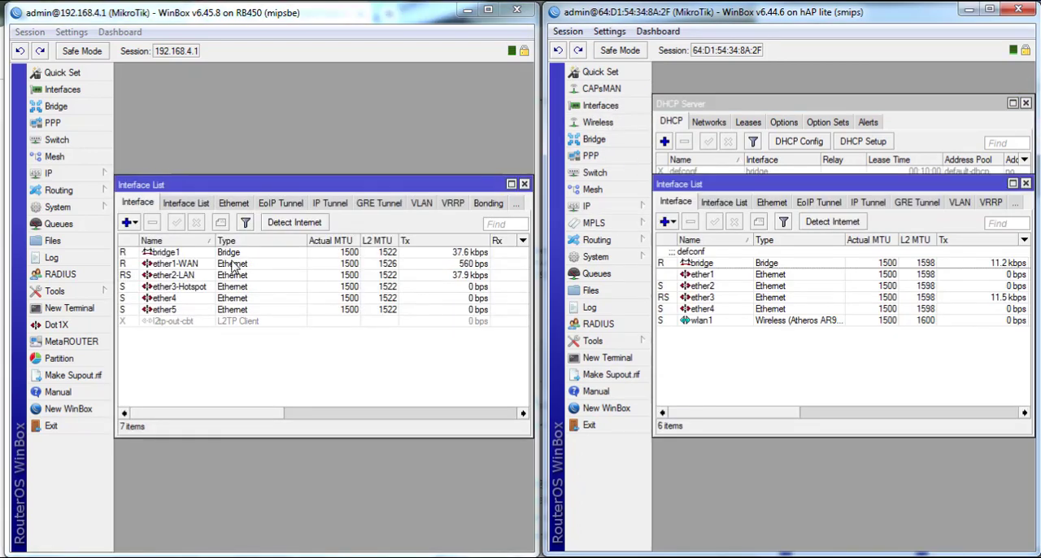
left_click(187, 276)
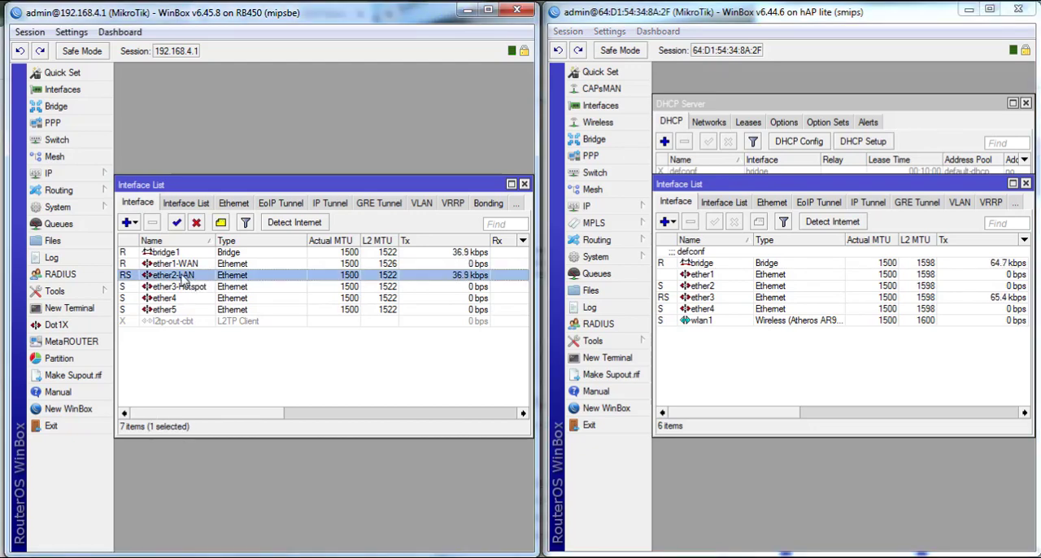
left_click(714, 286)
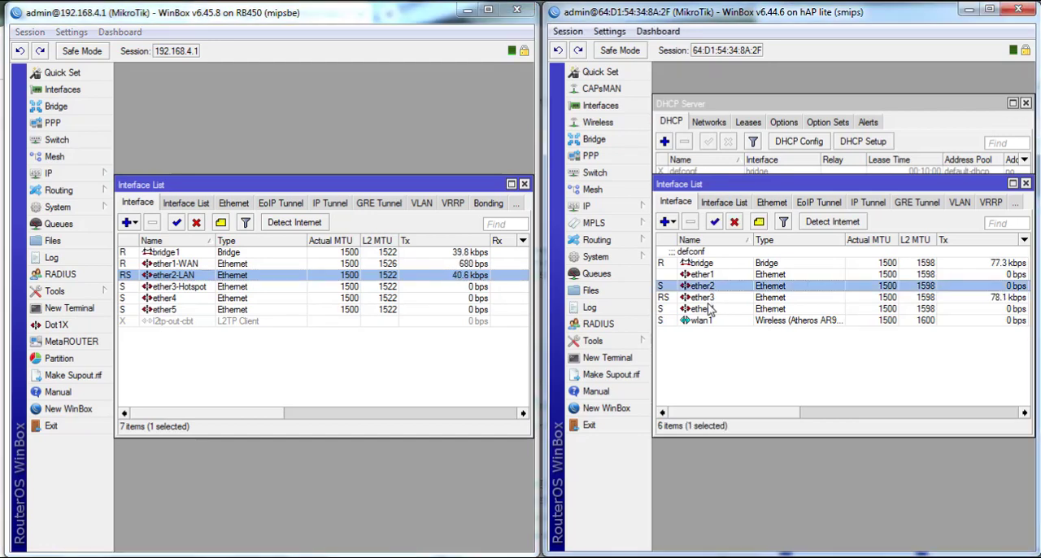
left_click(716, 298)
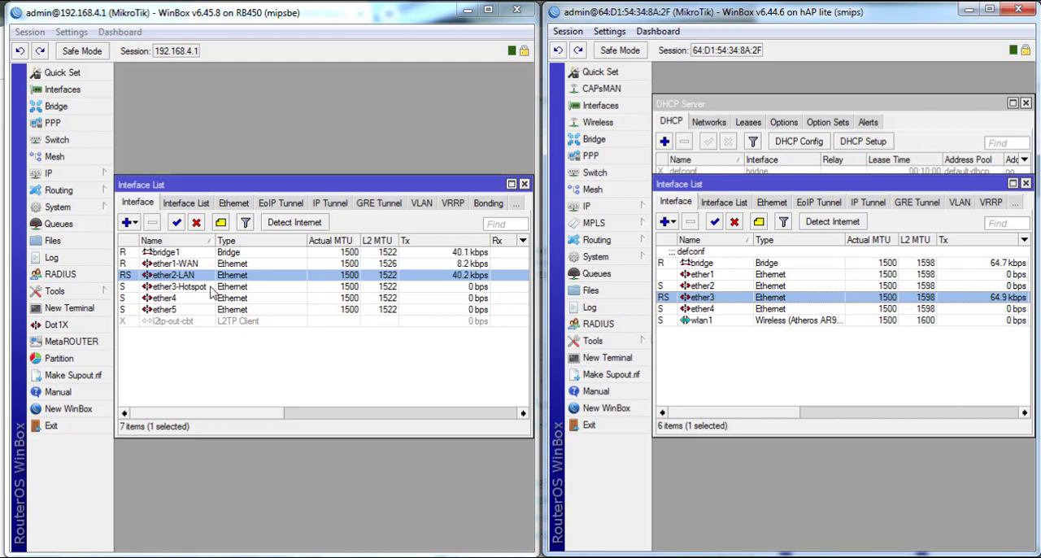
left_click(752, 343)
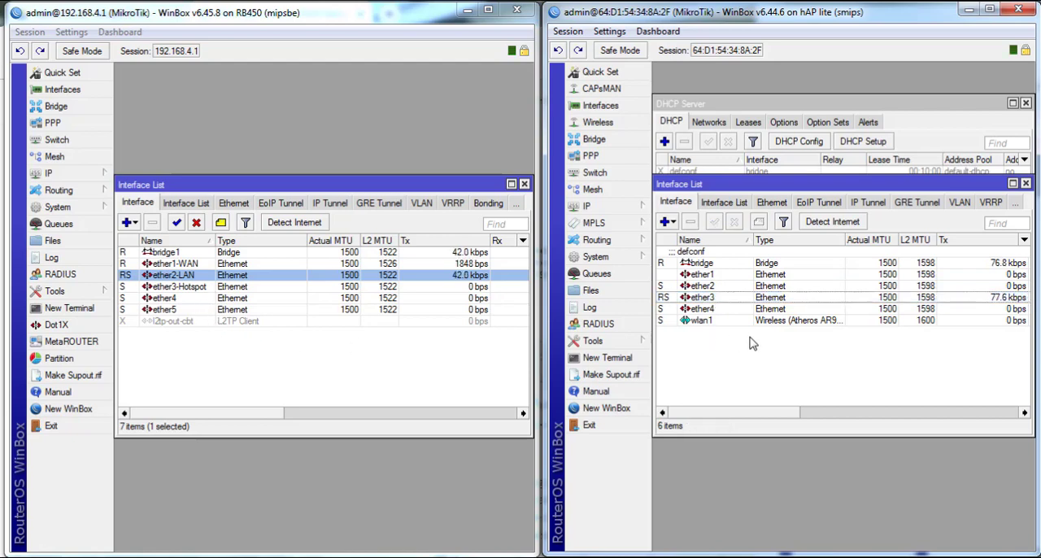
left_click(350, 380)
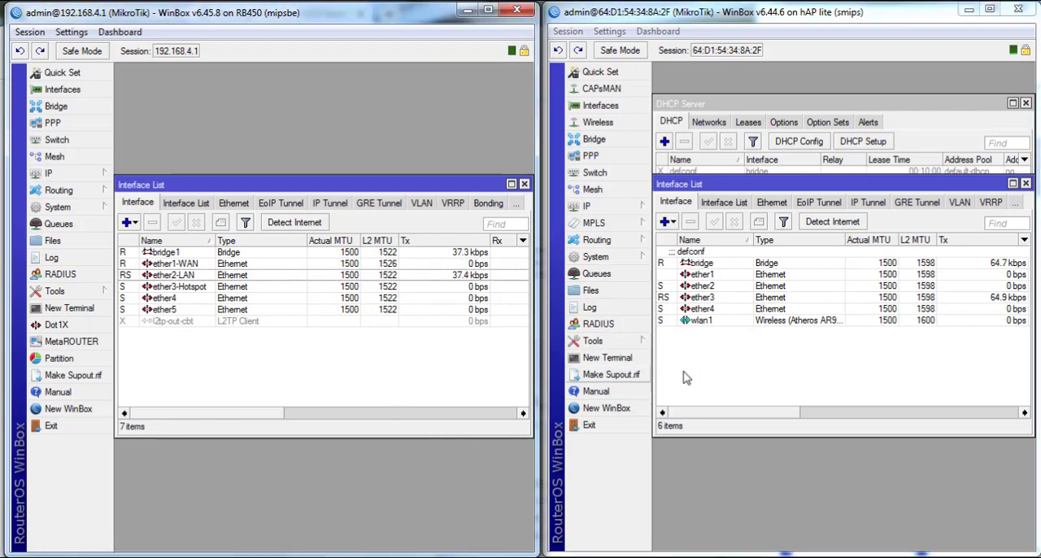
- Open the hAP lite's Wireless tables to inspect its WiFi interface, then close them
left_click_drag(758, 188, 757, 244)
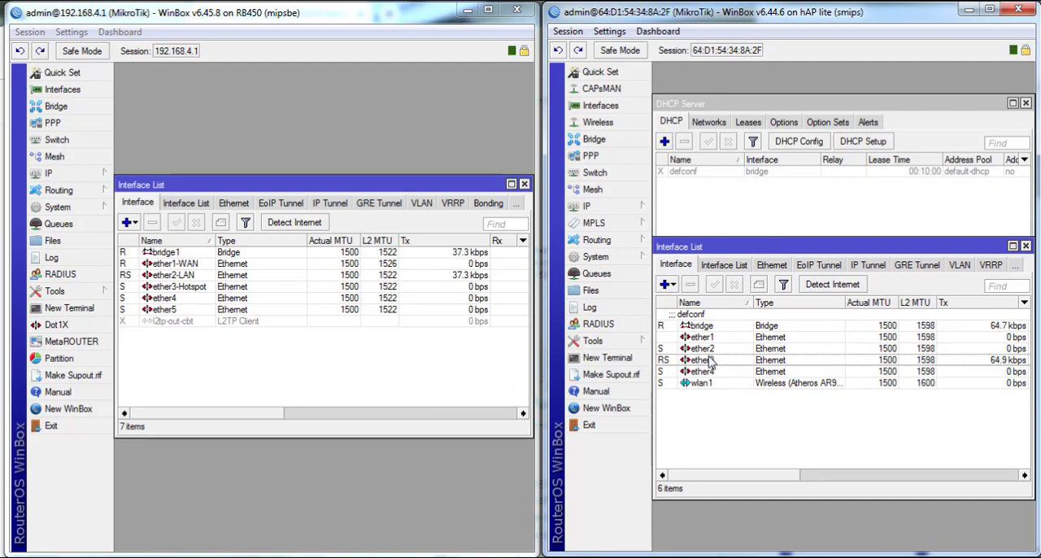
left_click(617, 126)
left_click_drag(690, 178, 705, 70)
left_click_drag(706, 246, 708, 286)
left_click(725, 242)
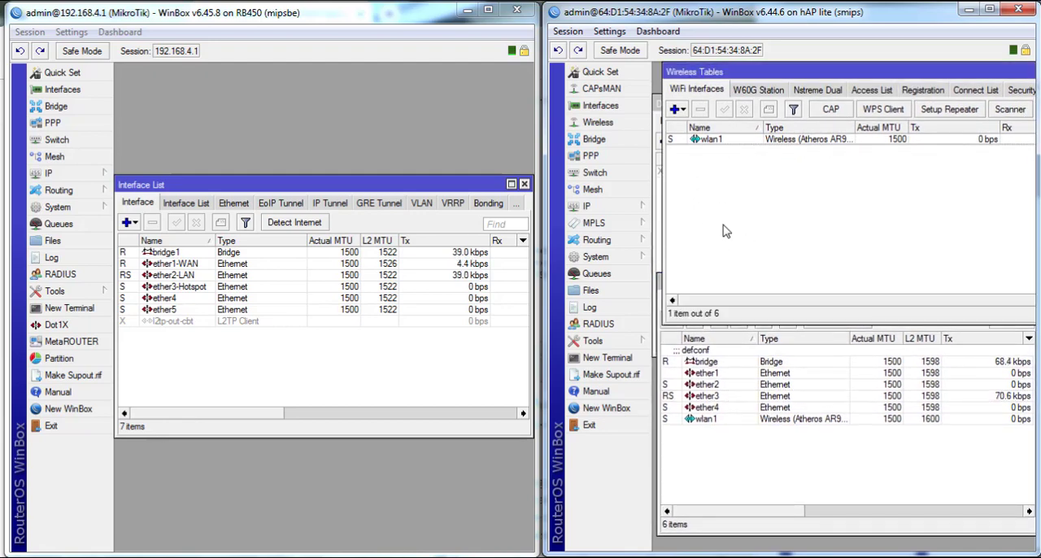
left_click(793, 466)
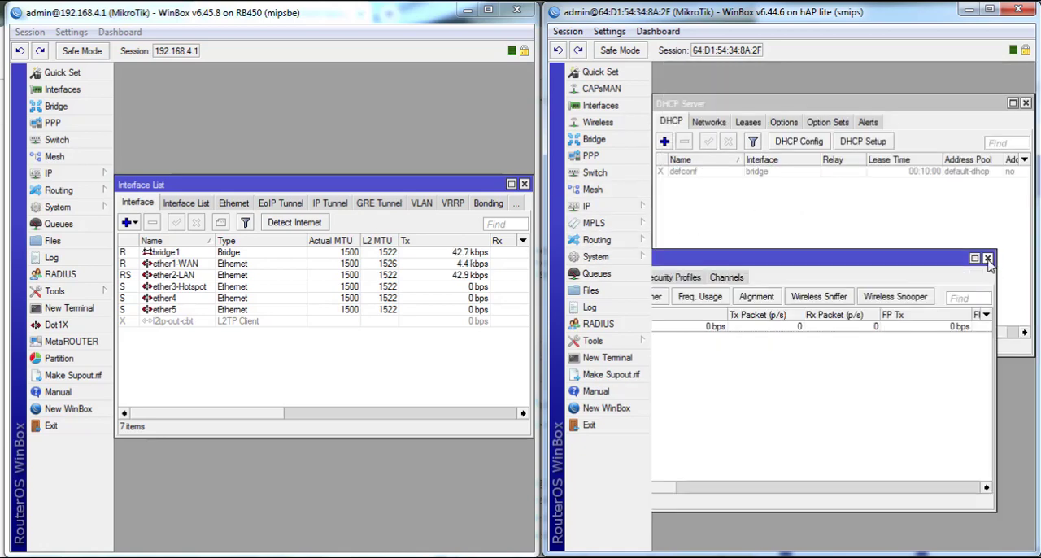
left_click(988, 260)
- Open the RB450's DHCP Server window and switch to its Alerts list
left_click_drag(412, 186, 411, 313)
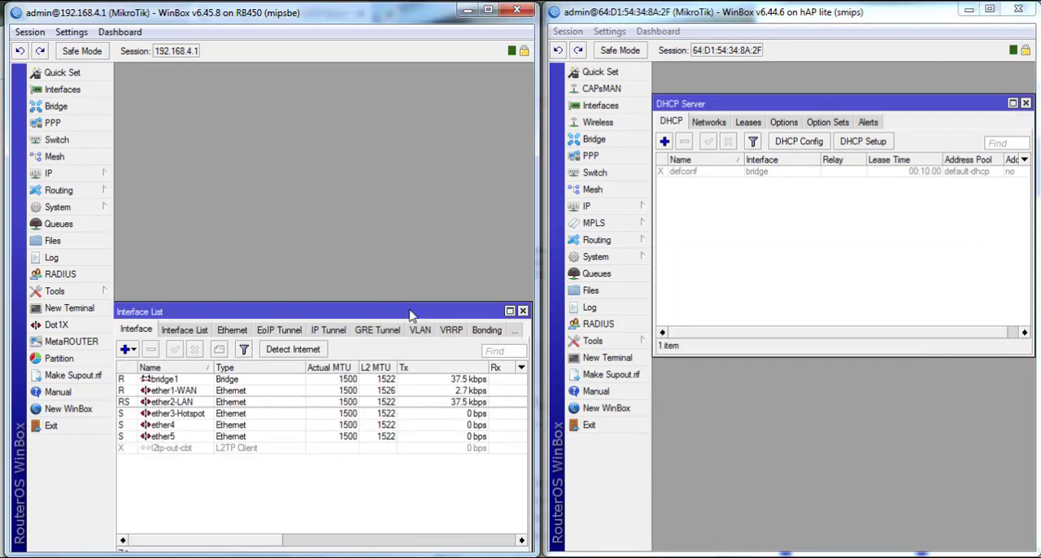
left_click(98, 180)
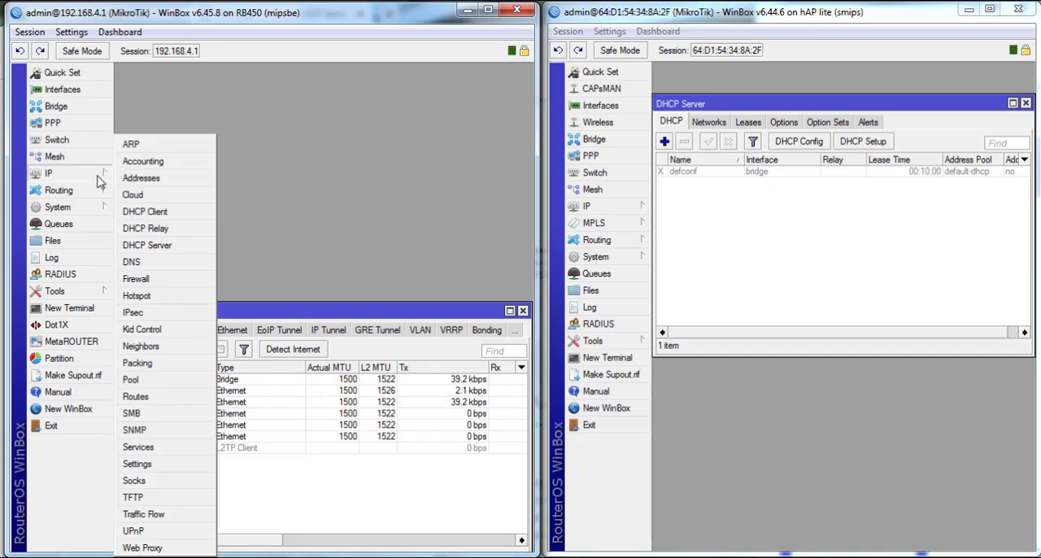
left_click(91, 185)
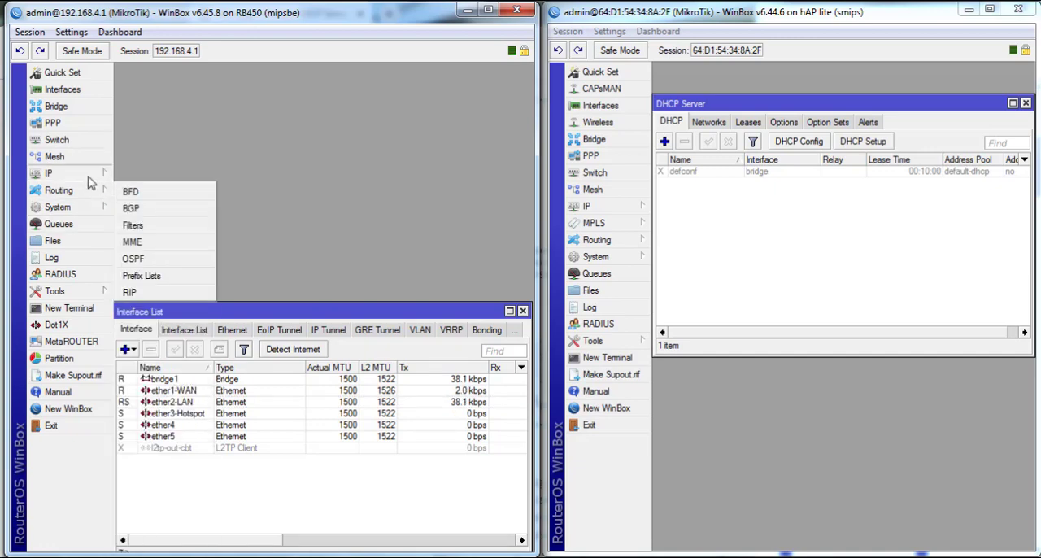
left_click(90, 178)
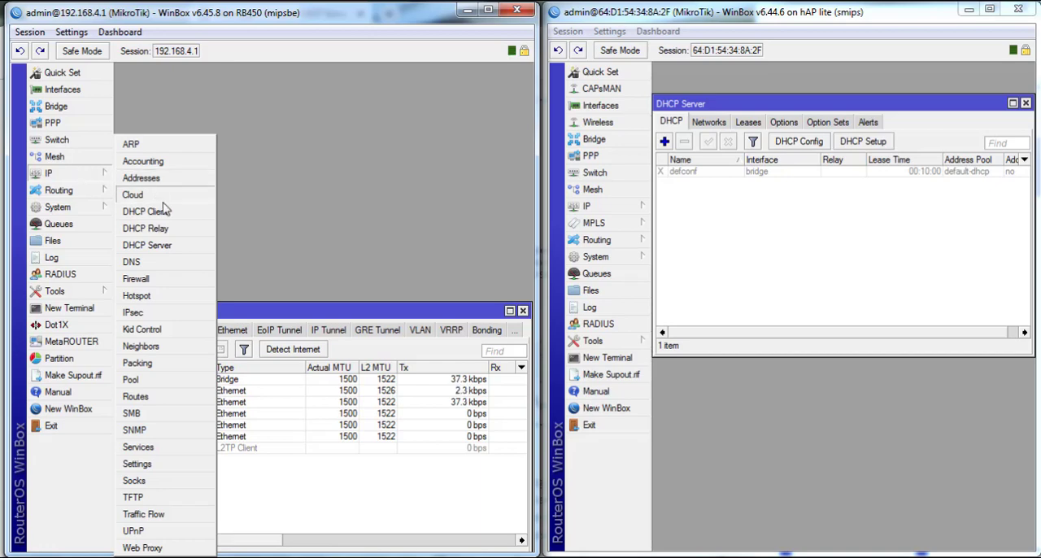
left_click(167, 248)
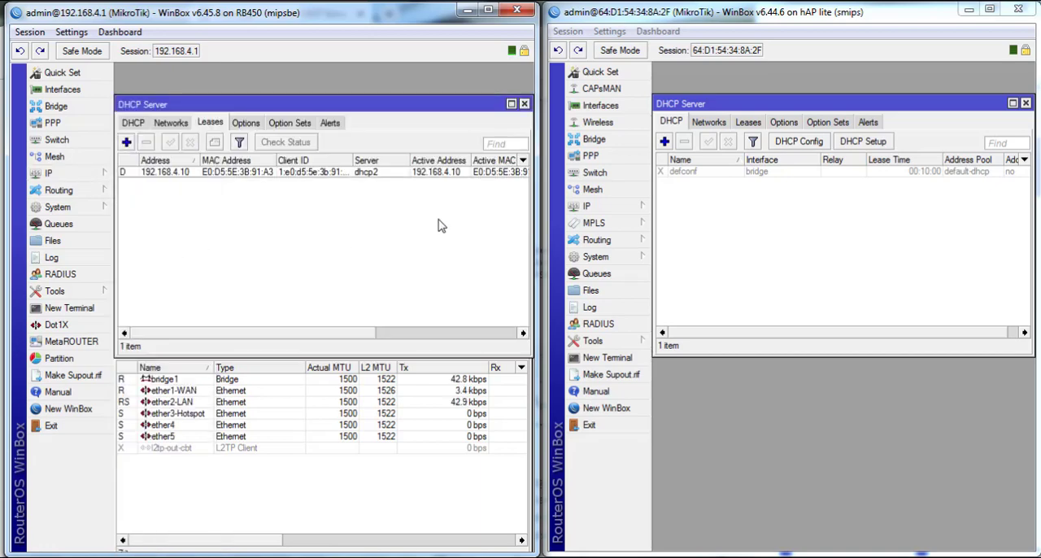
left_click_drag(383, 109, 377, 73)
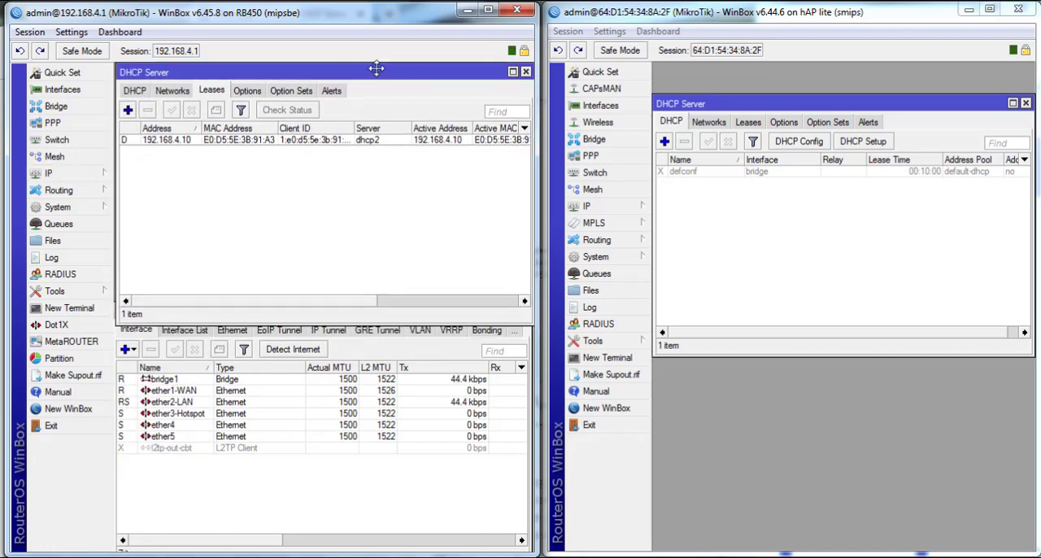
left_click(333, 92)
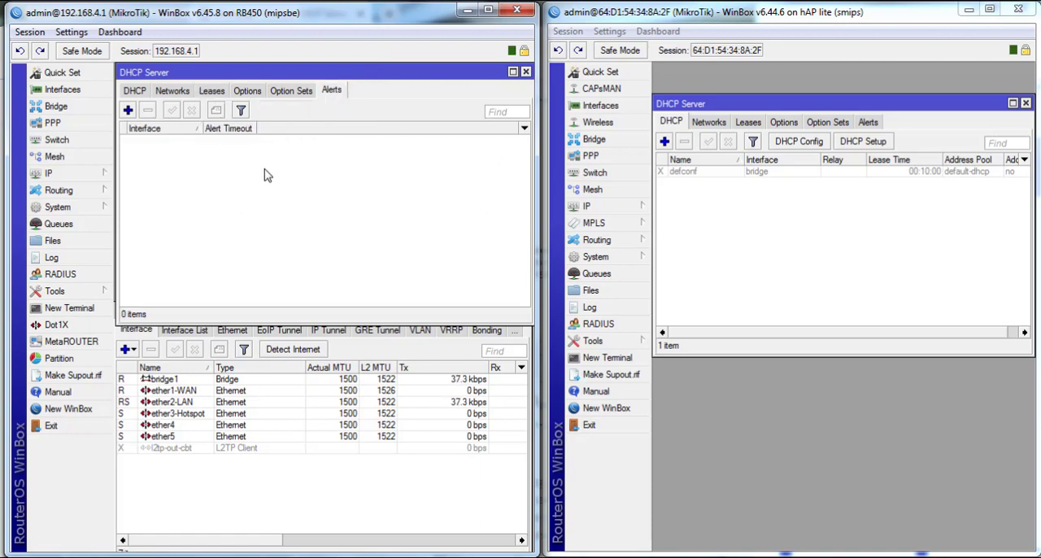
- Add a new DHCP alert on the ether2-LAN interface
left_click(128, 109)
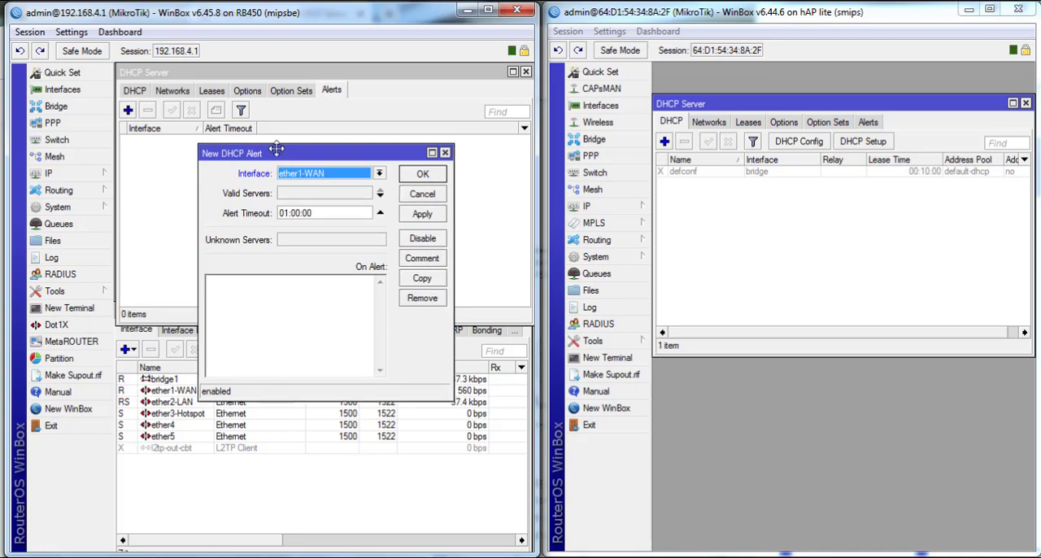
left_click(301, 176)
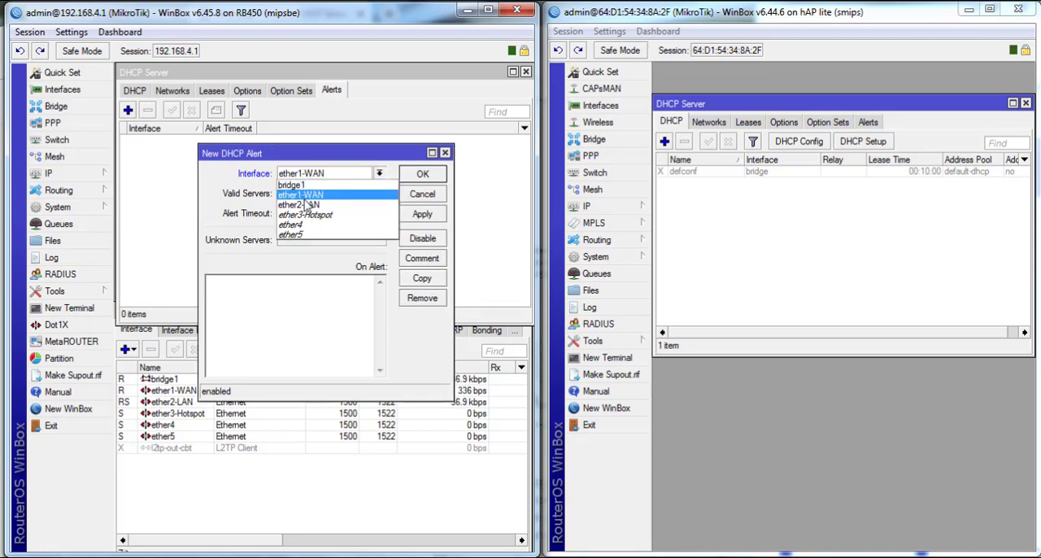
left_click(307, 208)
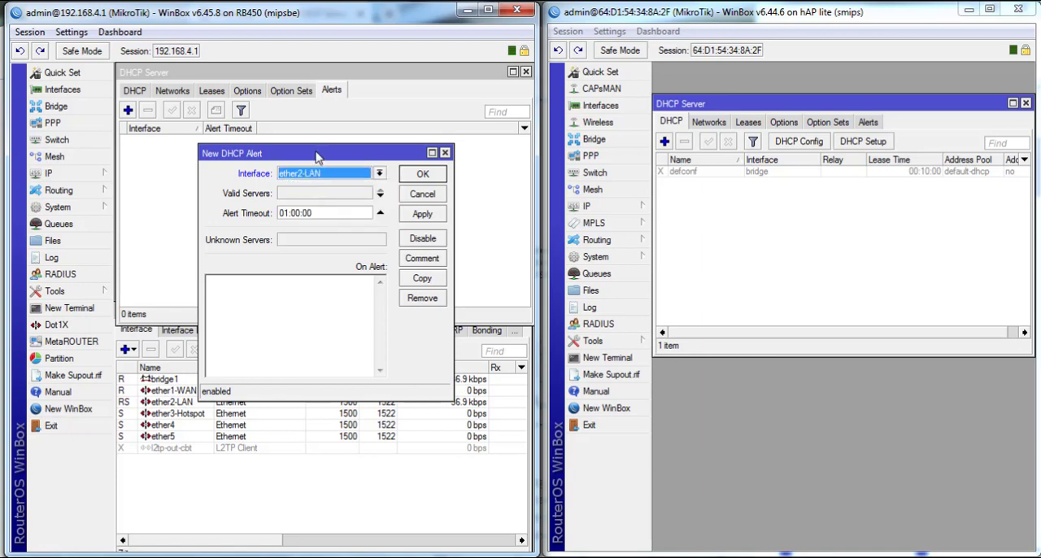
left_click_drag(319, 155, 388, 147)
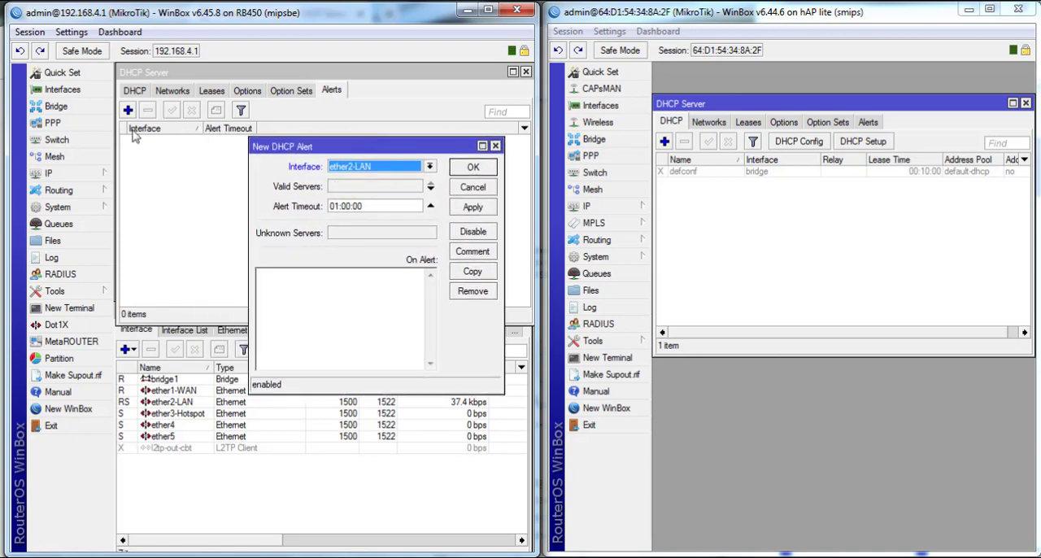
- Open the RB450's interface list and view the ether2-LAN interface's properties
left_click(64, 89)
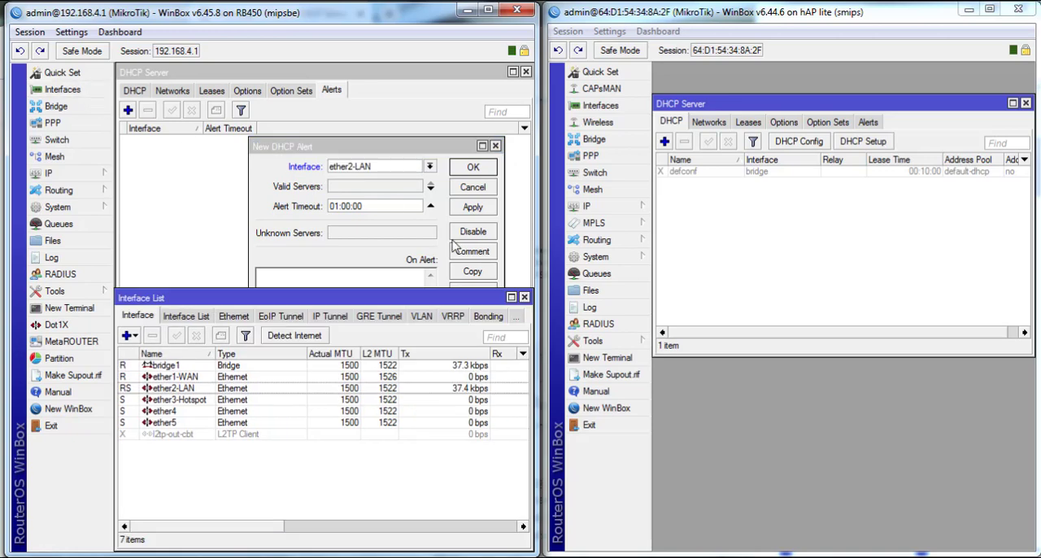
double_click(317, 388)
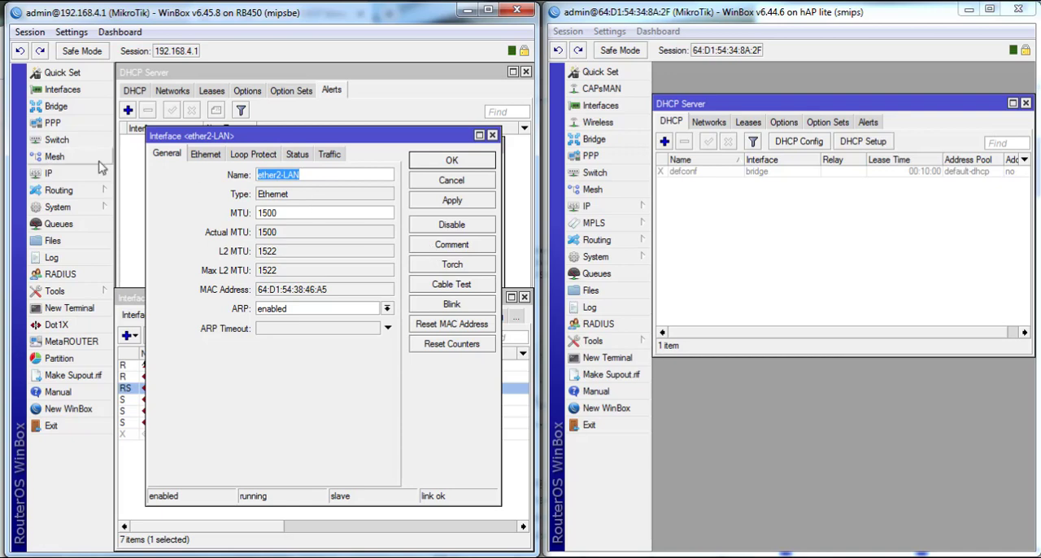
left_click(135, 303)
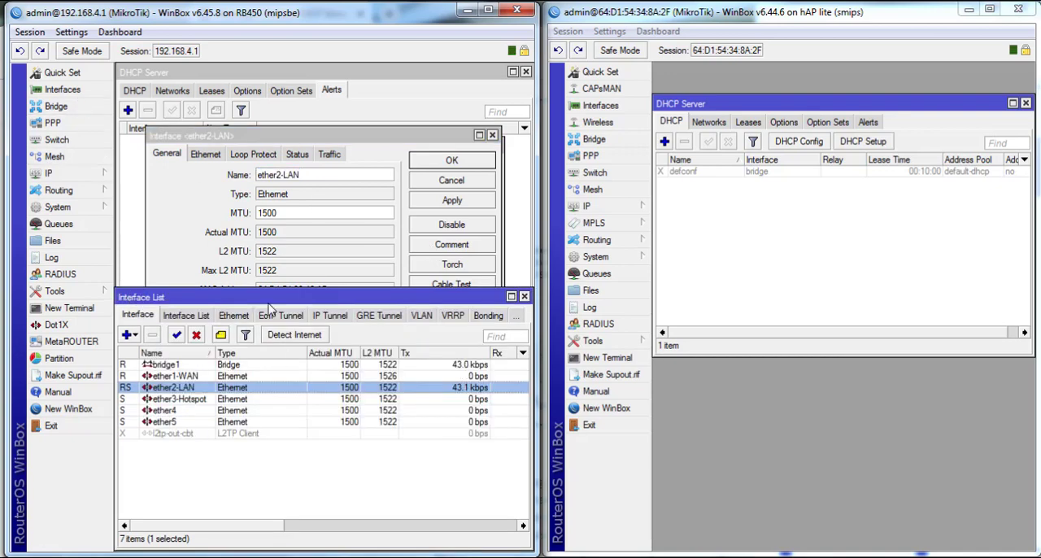
- Copy the MAC address of the ether2-LAN interface from its properties and close the interface dialog
left_click(181, 195)
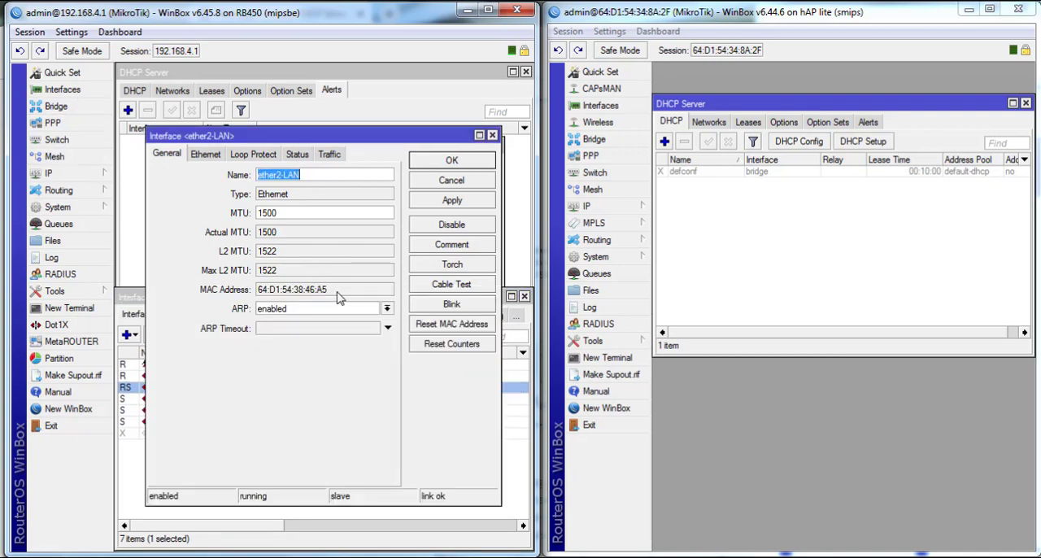
left_click_drag(336, 295, 252, 297)
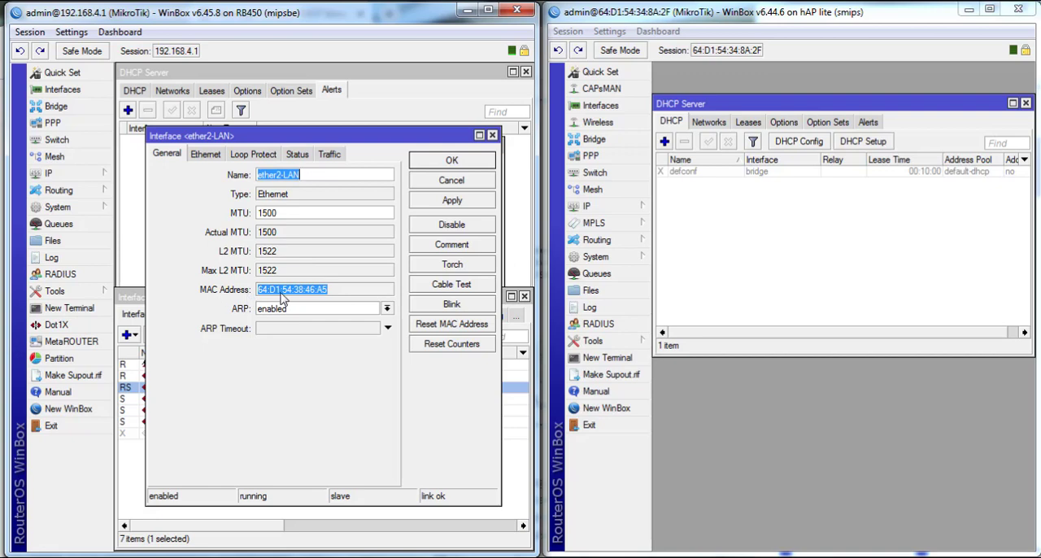
right_click(265, 294)
left_click(297, 298)
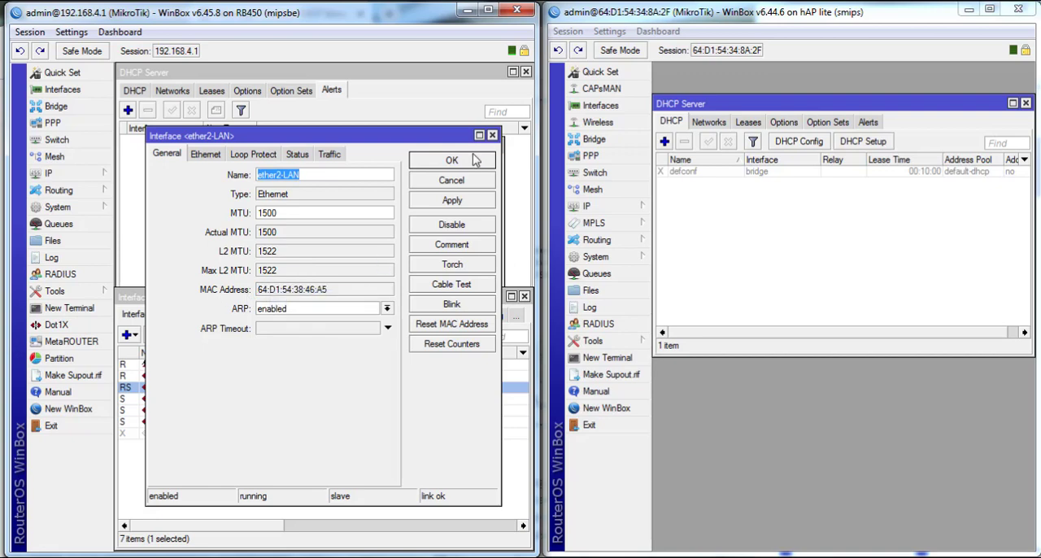
left_click(461, 164)
- Paste 64:D1:54:38:46:A5 as the alert's valid server, apply and confirm the new DHCP alert
left_click(370, 189)
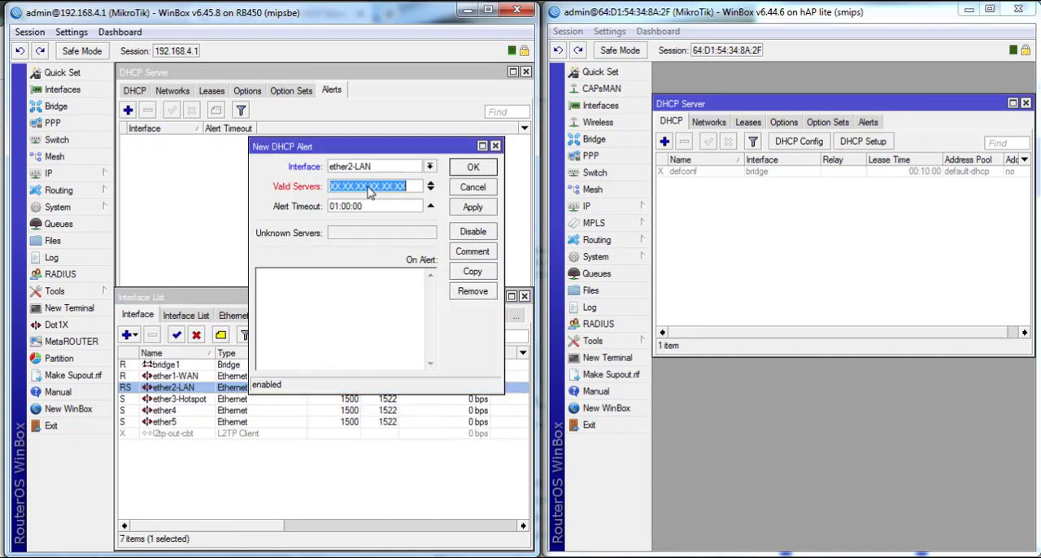
right_click(370, 188)
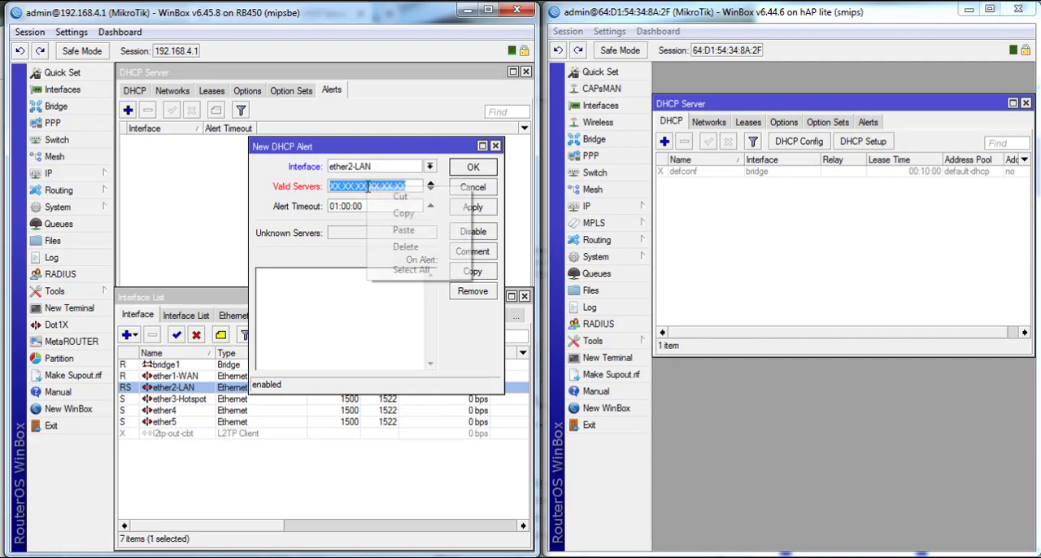
left_click(403, 231)
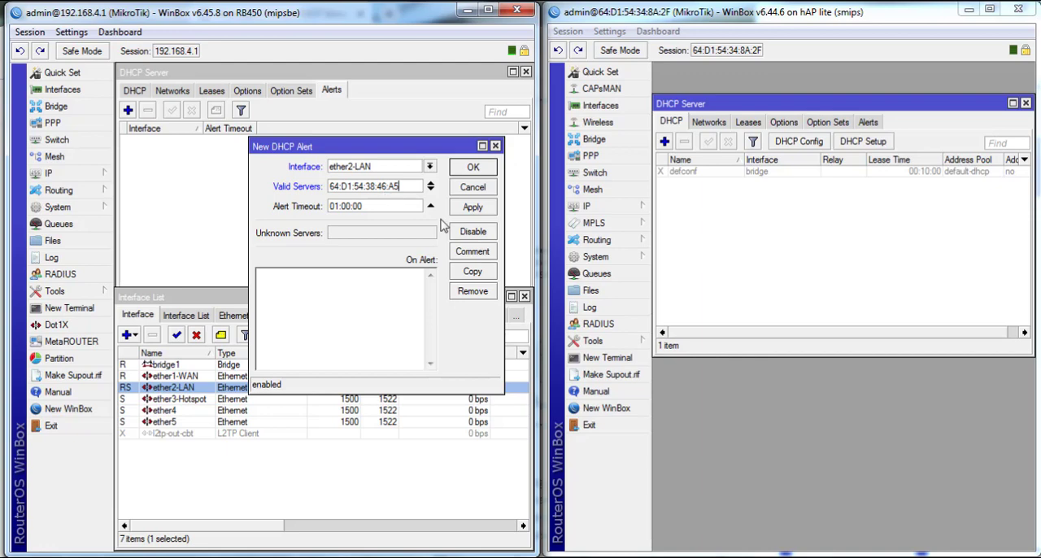
left_click(468, 209)
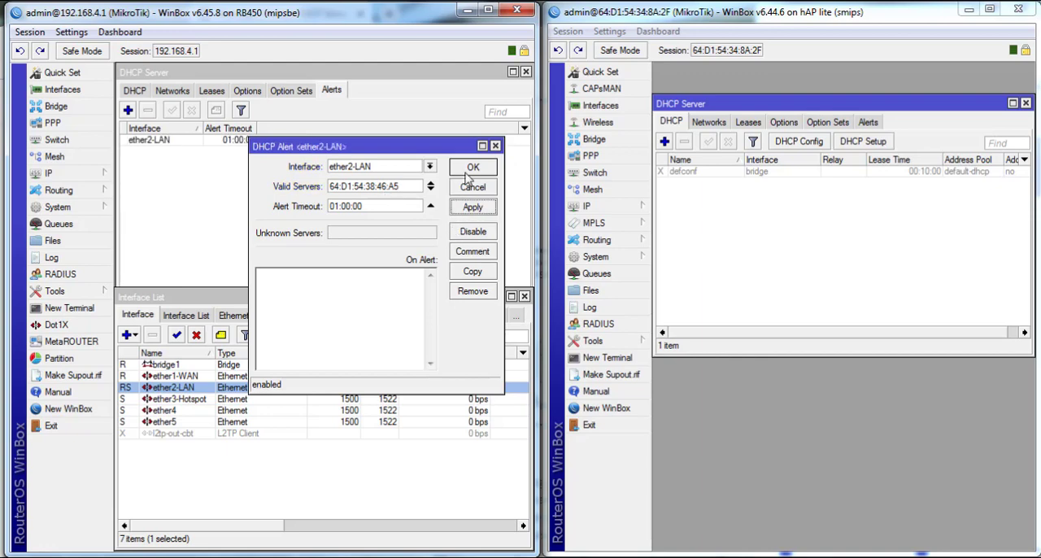
left_click(472, 167)
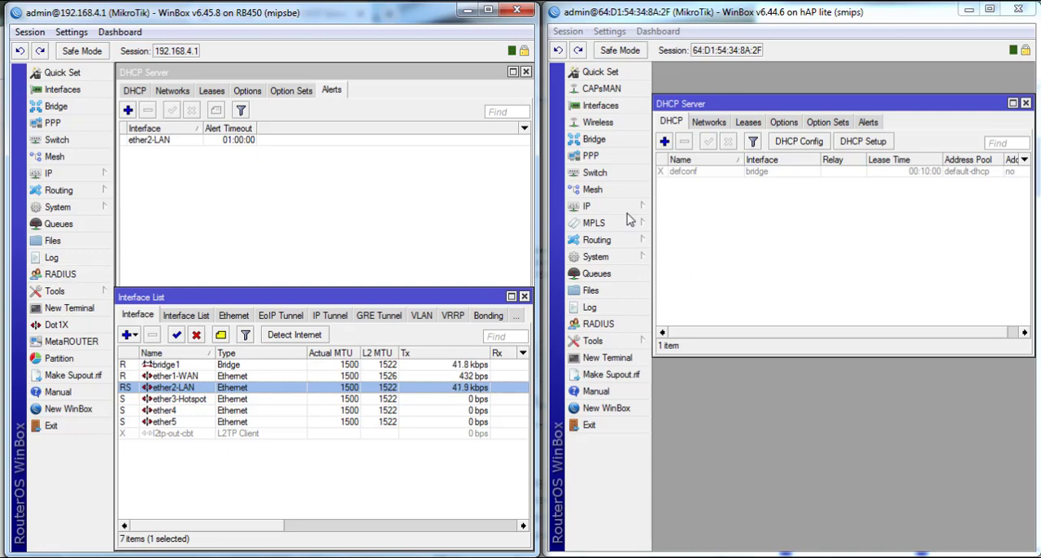
- Open the hAP lite's disabled defconf DHCP server settings and close them
left_click(697, 171)
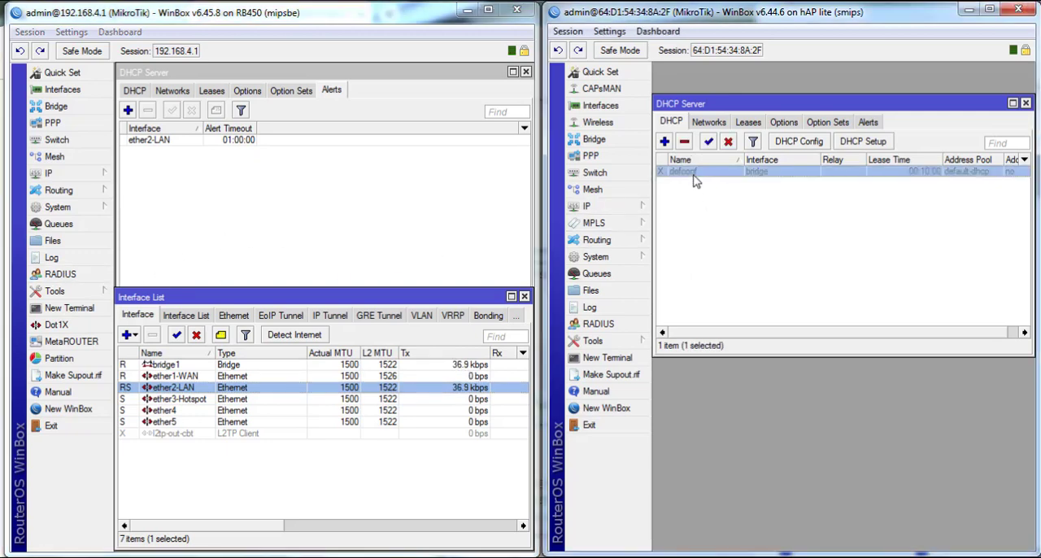
double_click(697, 173)
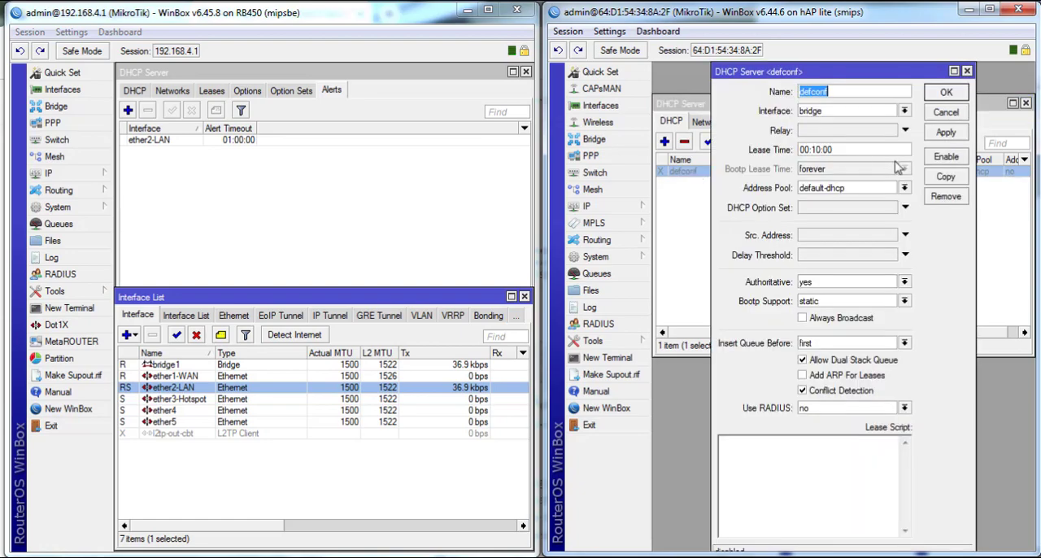
left_click(942, 109)
- Open the RB450's Log below the DHCP Server window and show the RB450's DHCP leases
left_click(65, 261)
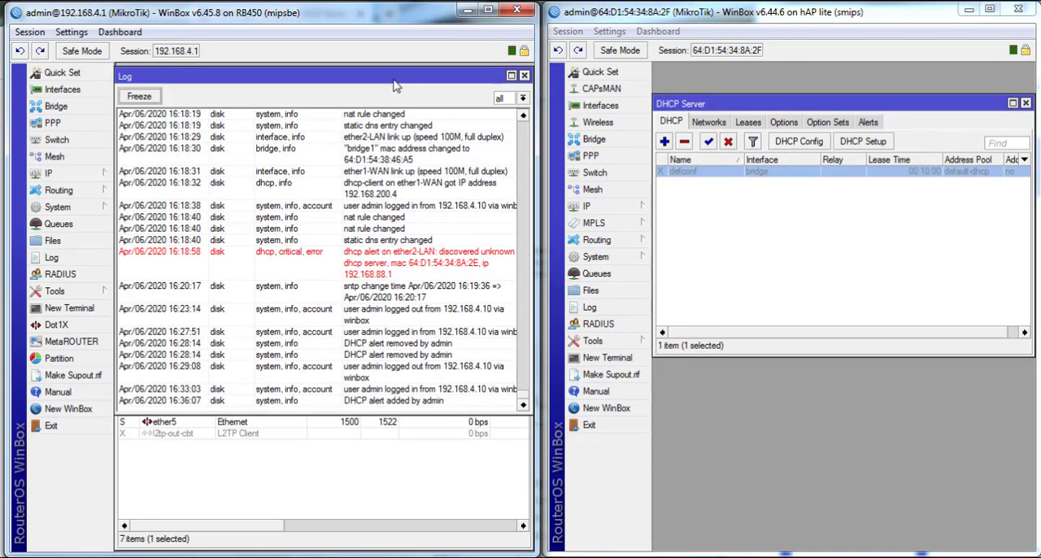
left_click_drag(394, 76, 396, 208)
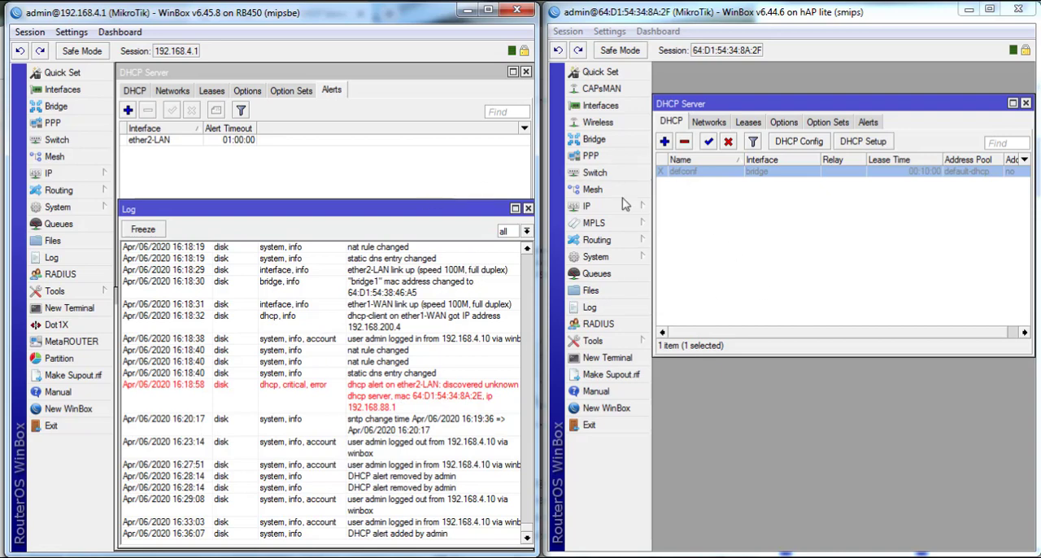
left_click(208, 93)
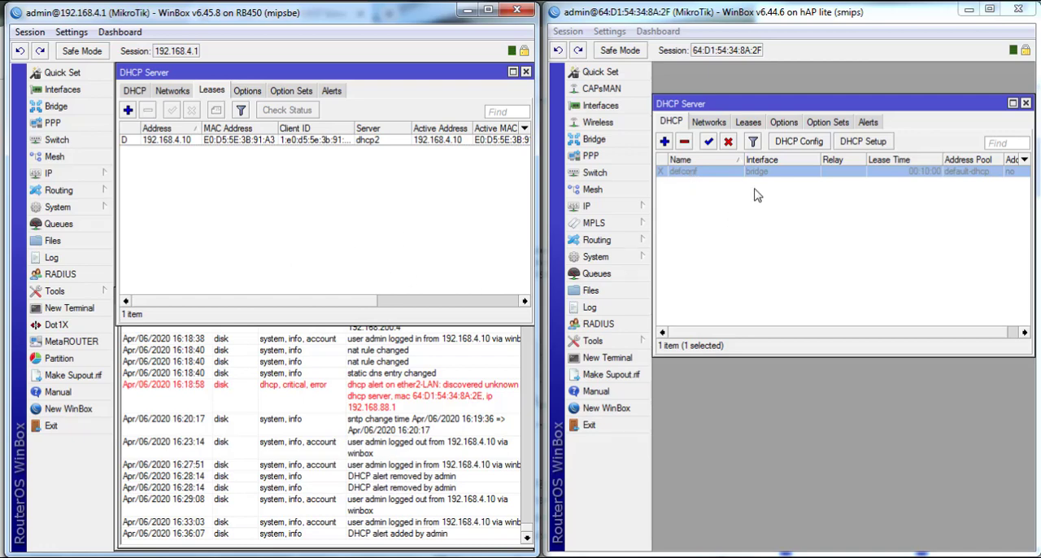
- Enable the hAP lite's defconf DHCP server and remove the RB450's 192.168.4.10 client lease
left_click(707, 143)
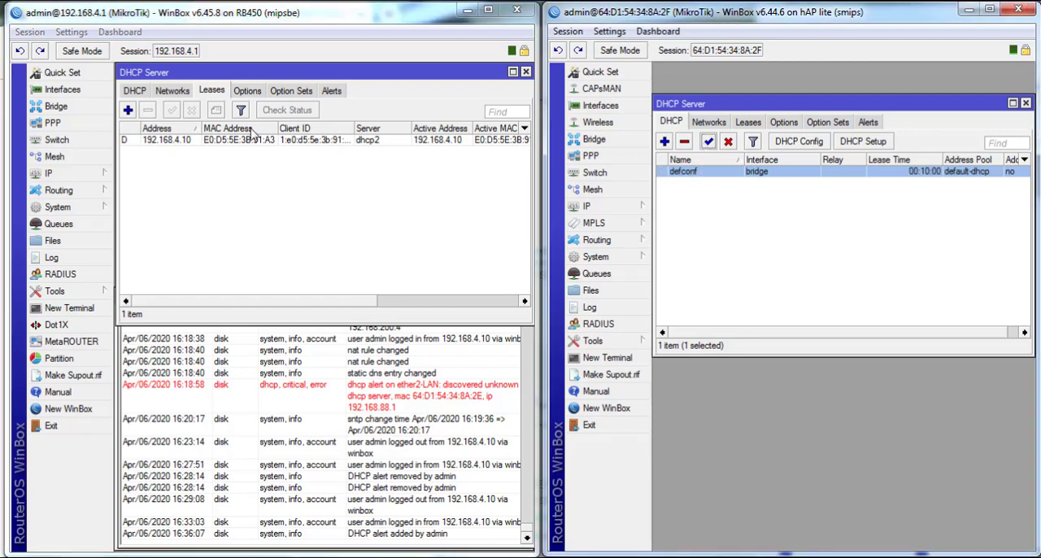
left_click(210, 142)
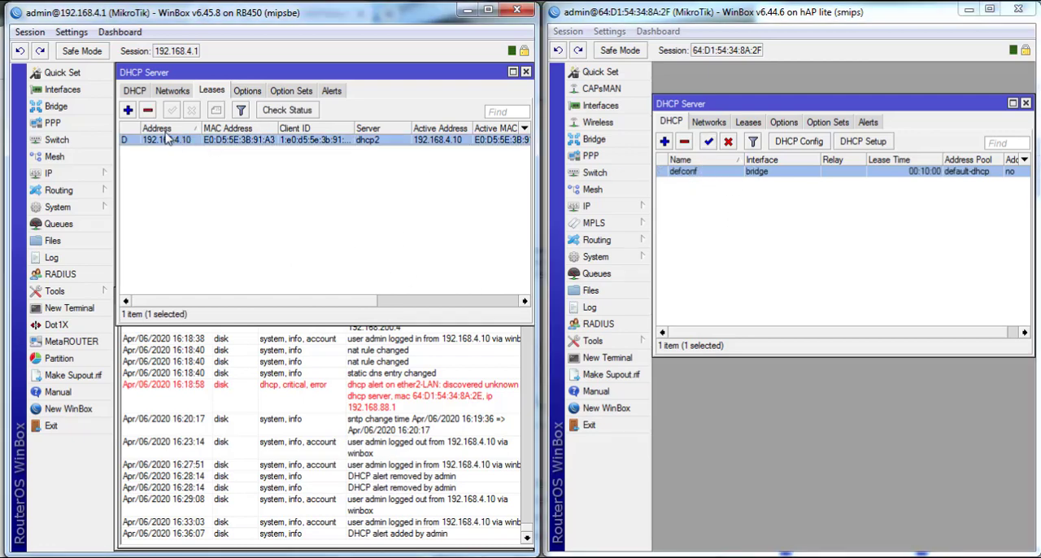
left_click(148, 111)
left_click(248, 91)
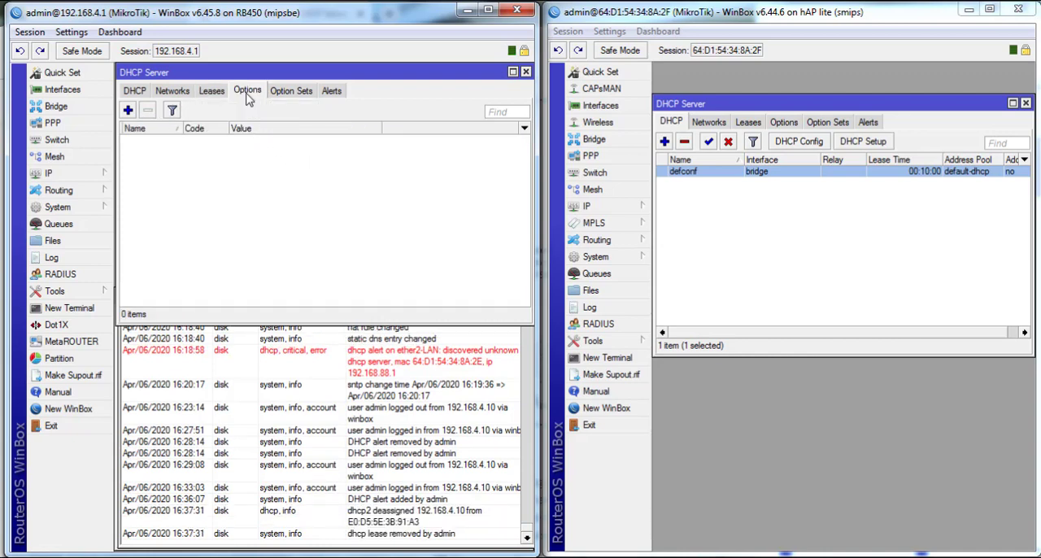
left_click(213, 91)
left_click(247, 91)
left_click(301, 91)
left_click(330, 91)
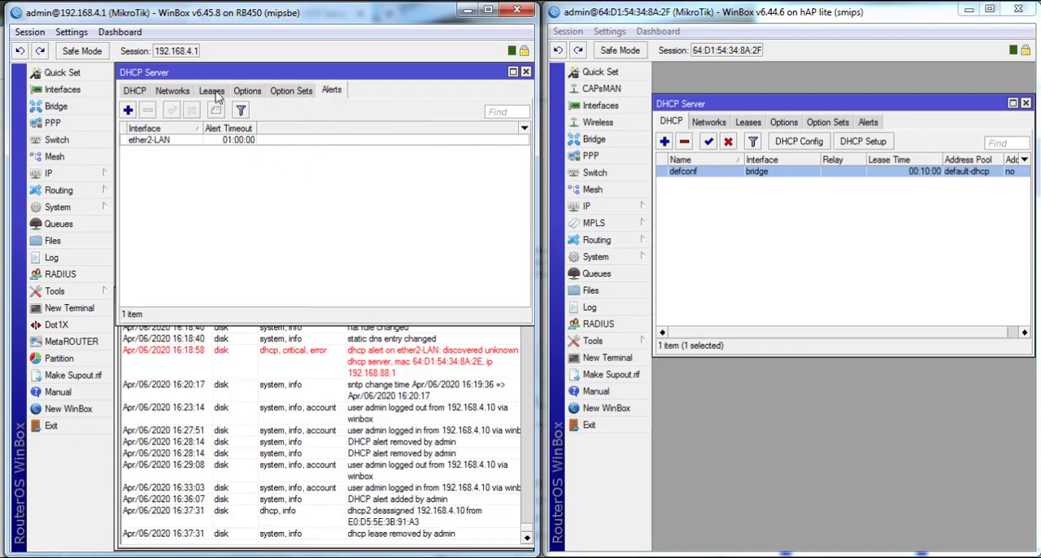
left_click(215, 91)
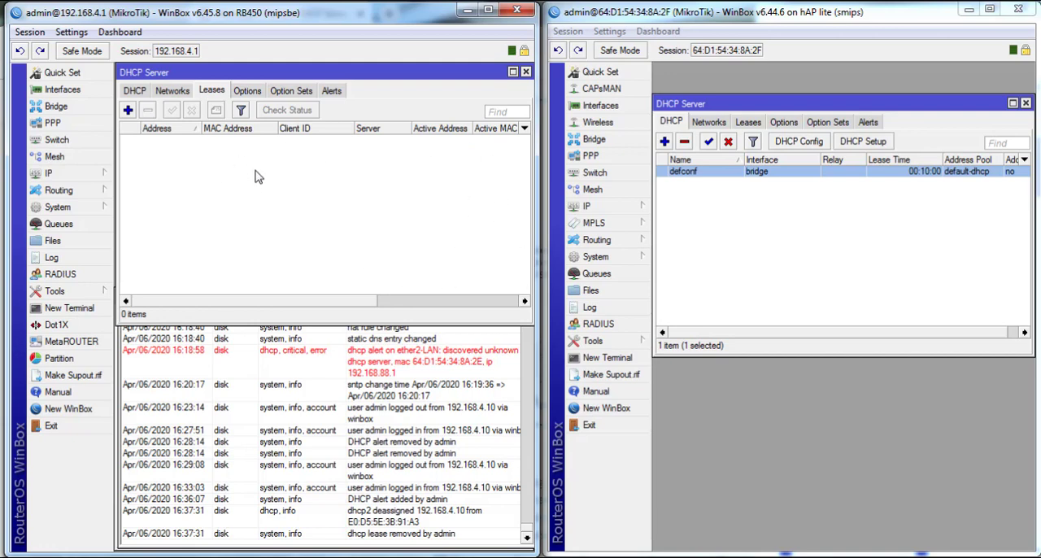
- Open the hAP lite's DHCP leases list and its Interface List
left_click(744, 124)
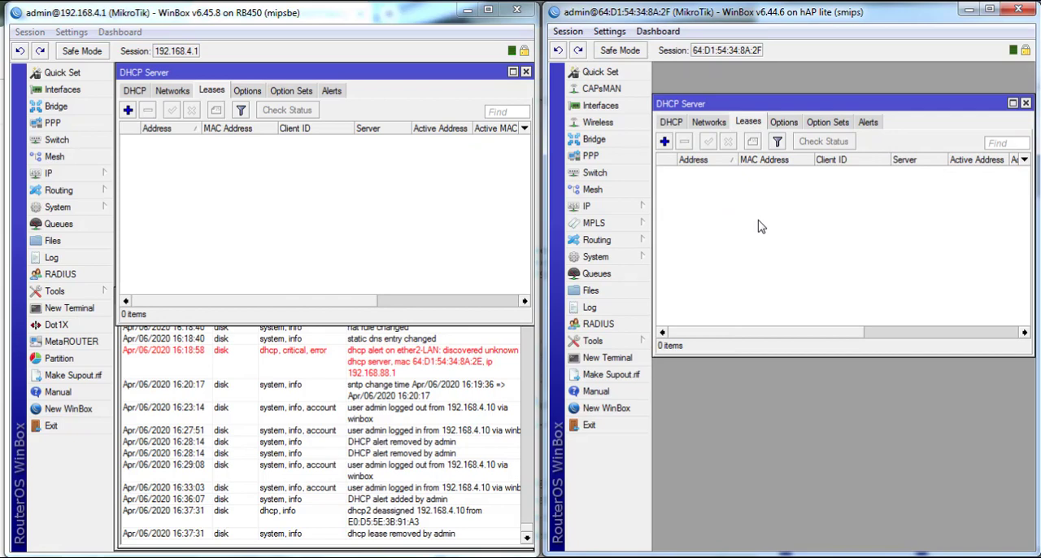
left_click(602, 106)
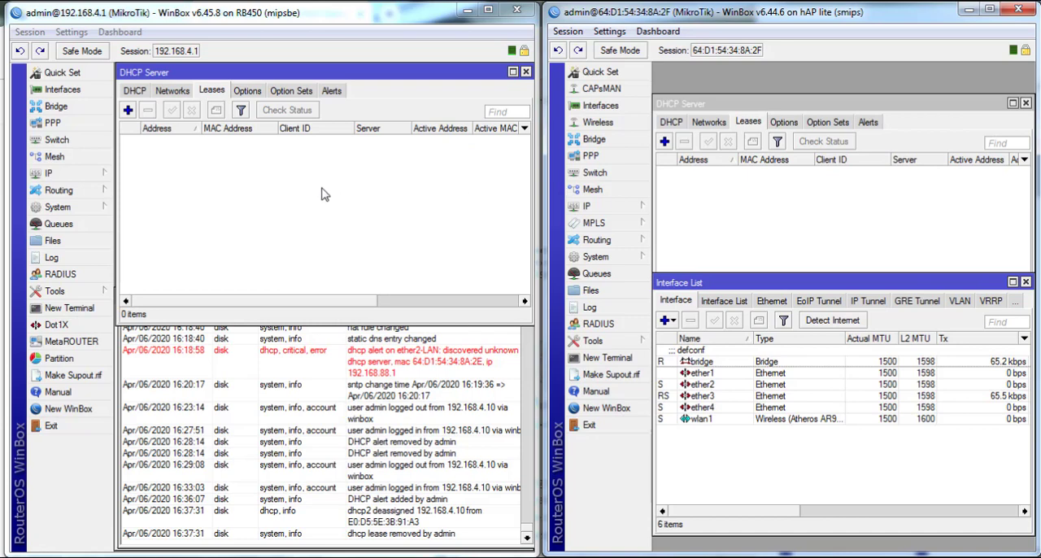
left_click(685, 230)
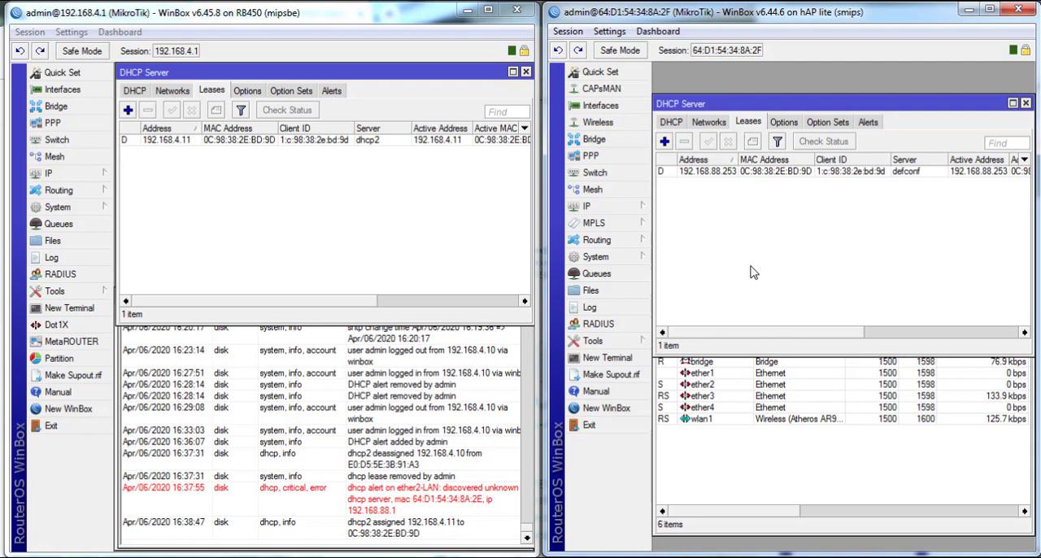
- Examine the DHCP leases on both routers, scrolling across to their status columns
left_click(822, 173)
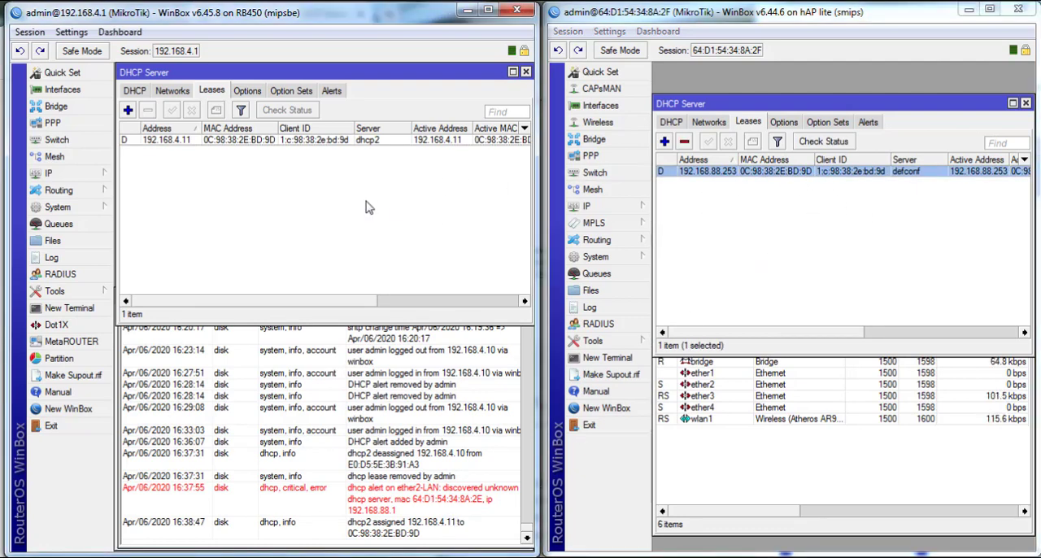
left_click(773, 201)
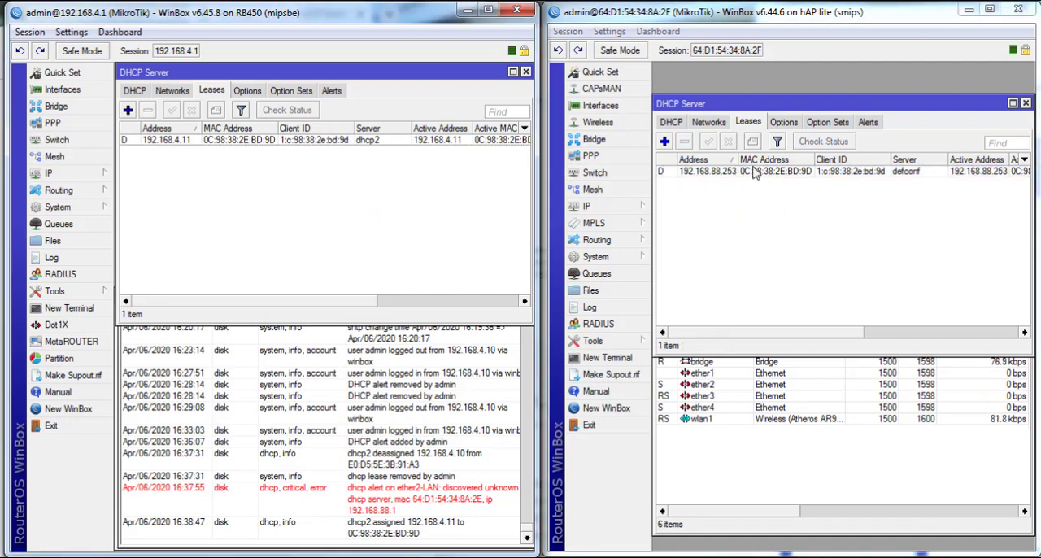
left_click(752, 174)
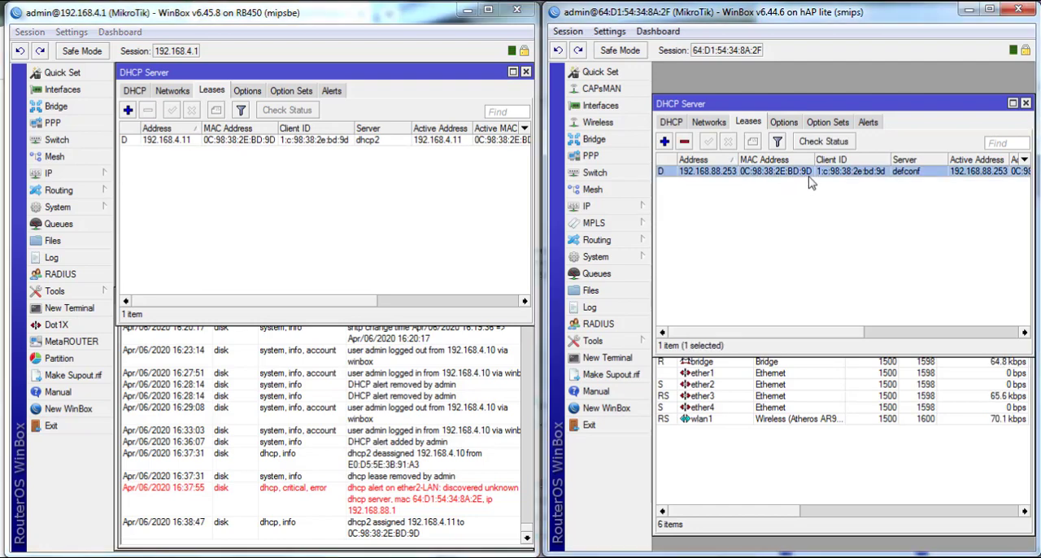
left_click(782, 171)
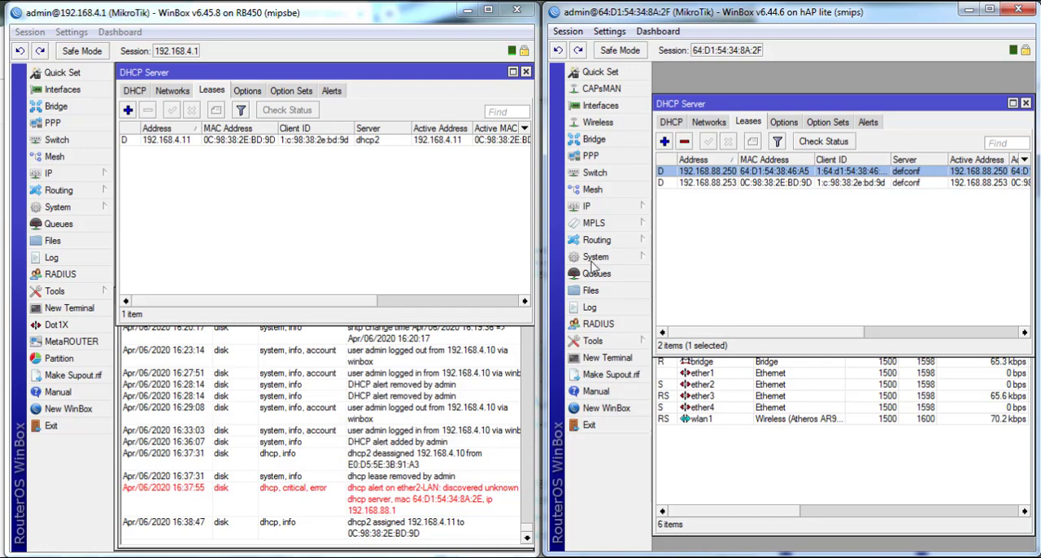
left_click(824, 275)
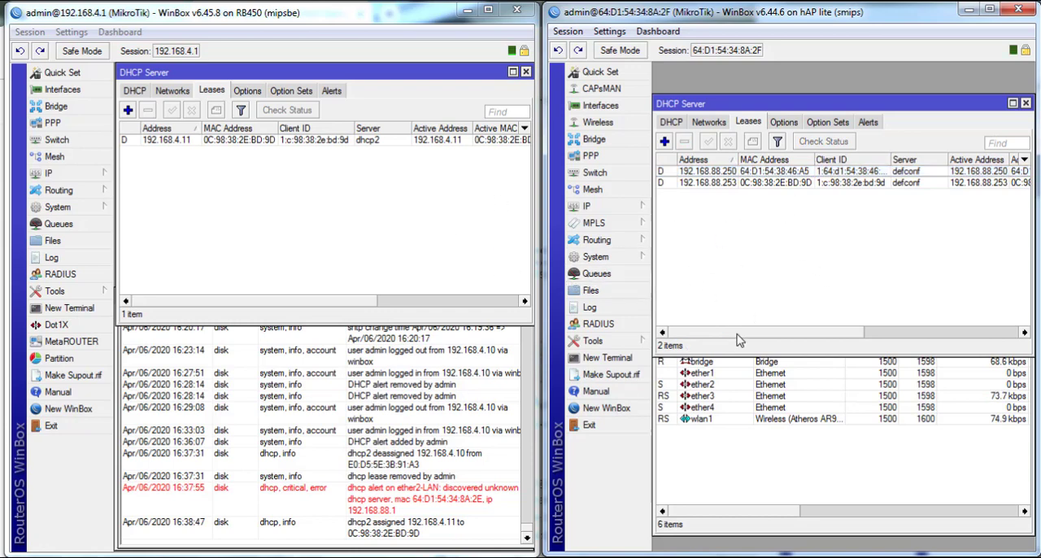
left_click_drag(737, 335, 883, 312)
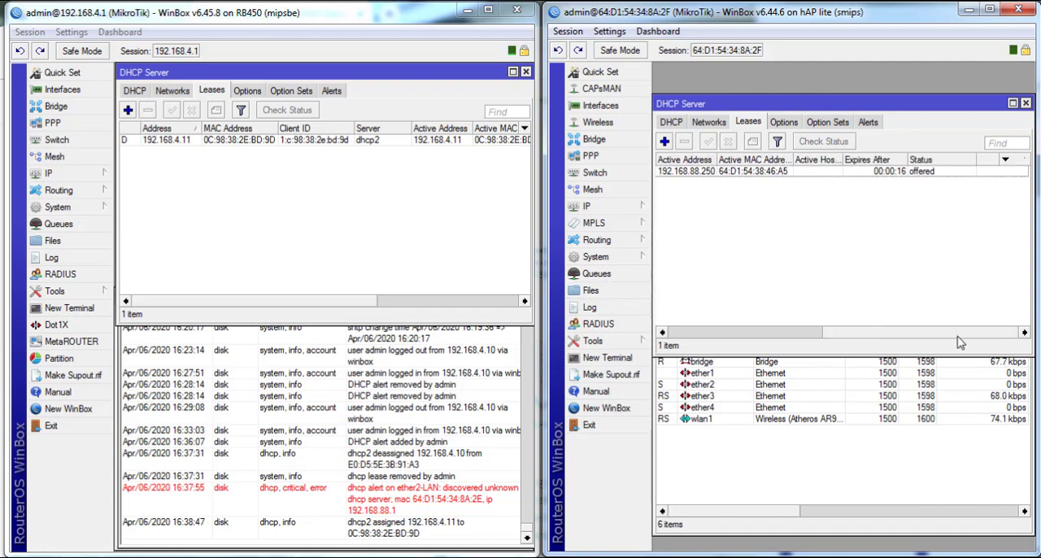
left_click(927, 174)
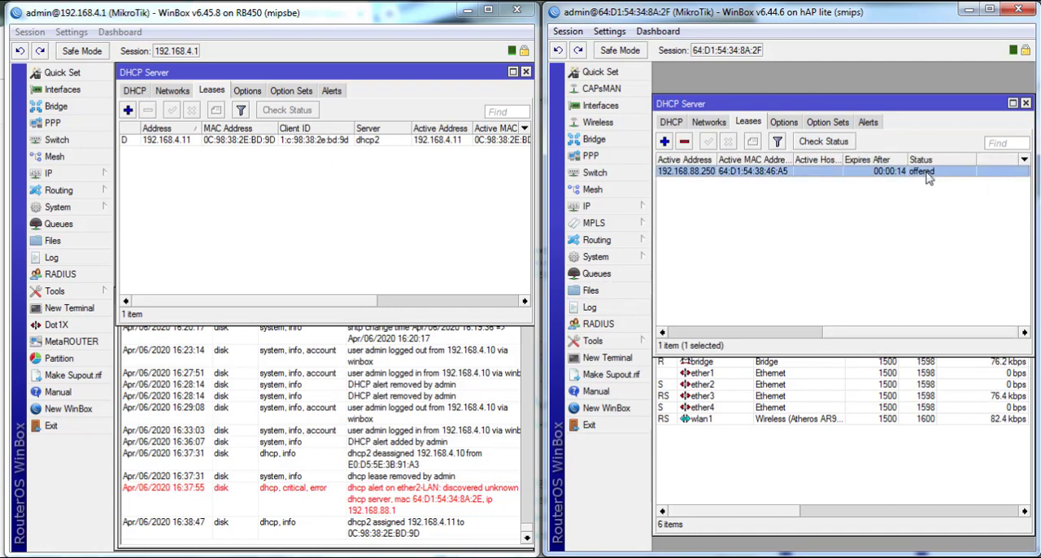
left_click_drag(323, 304, 482, 303)
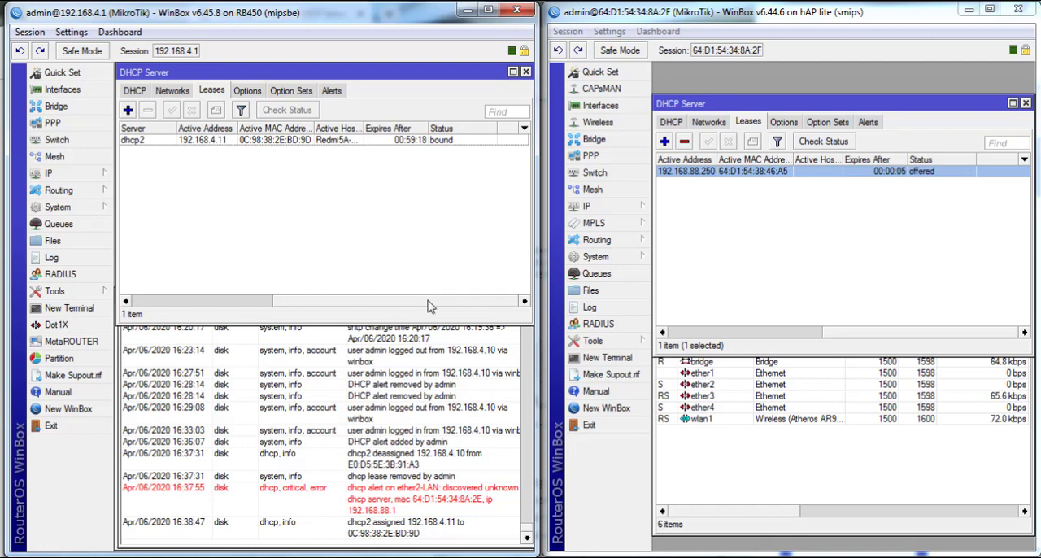
left_click(356, 143)
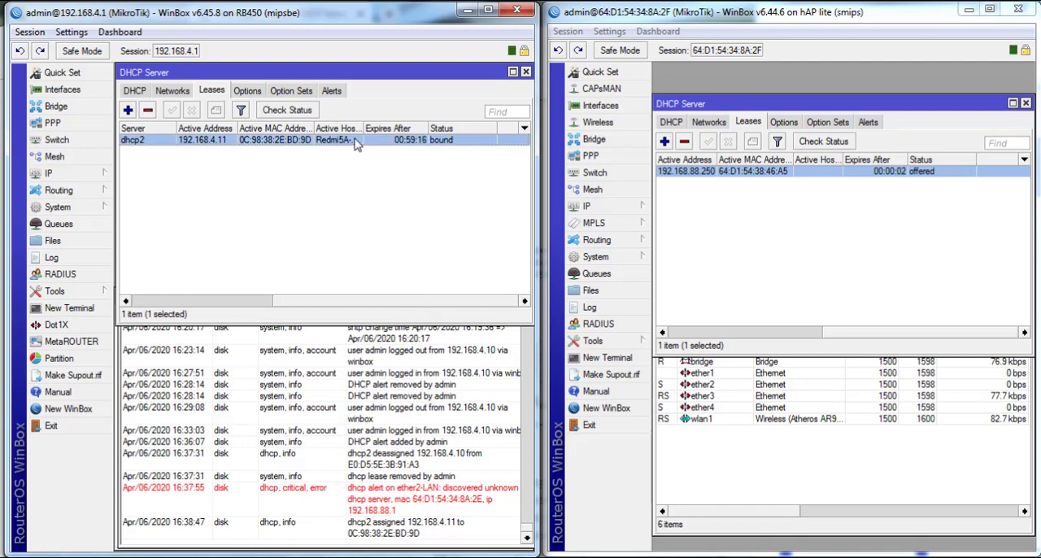
left_click_drag(402, 305, 254, 306)
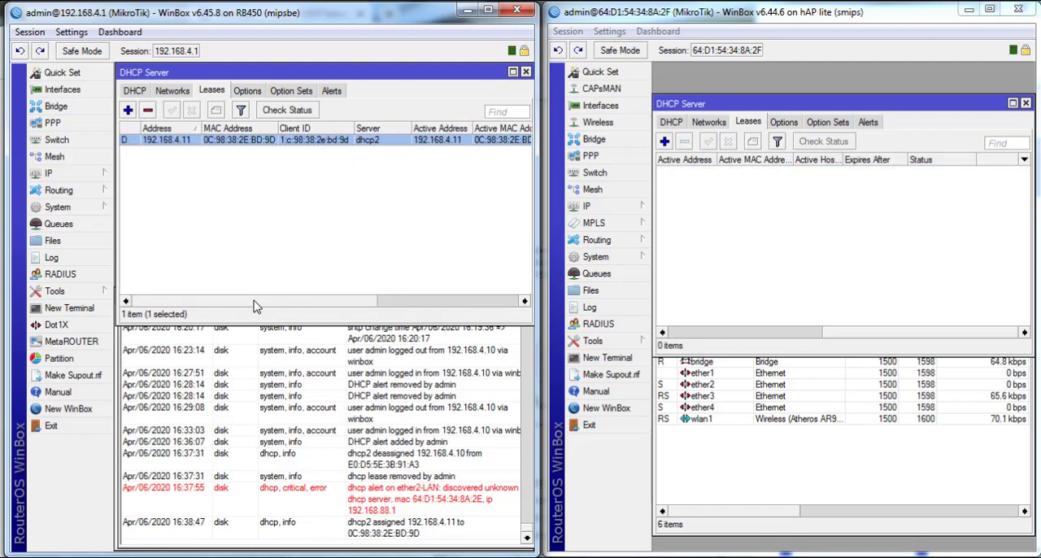
left_click(257, 170)
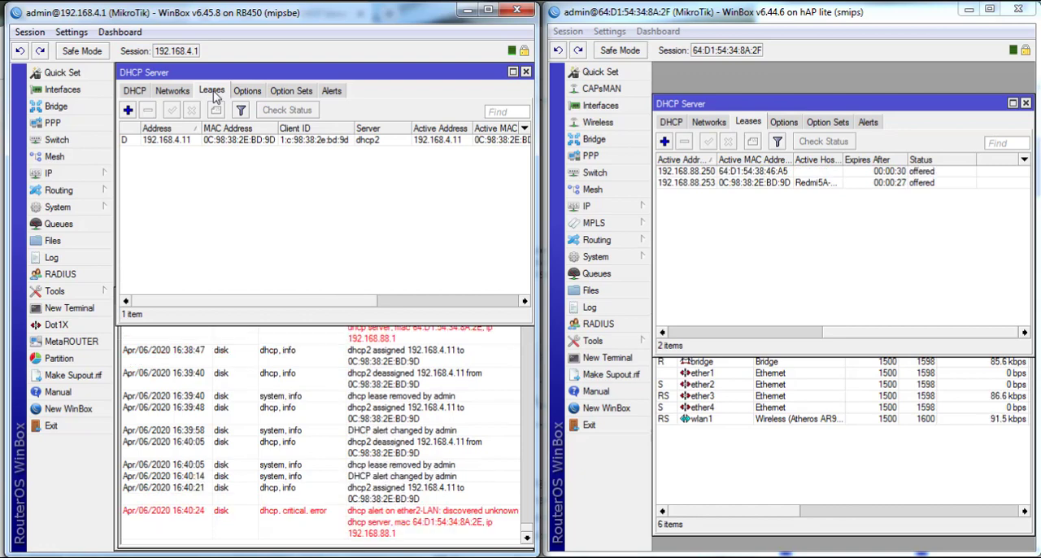
- View the RB450's log and the details of the hAP lite's 192.168.88.253 lease
left_click(411, 504)
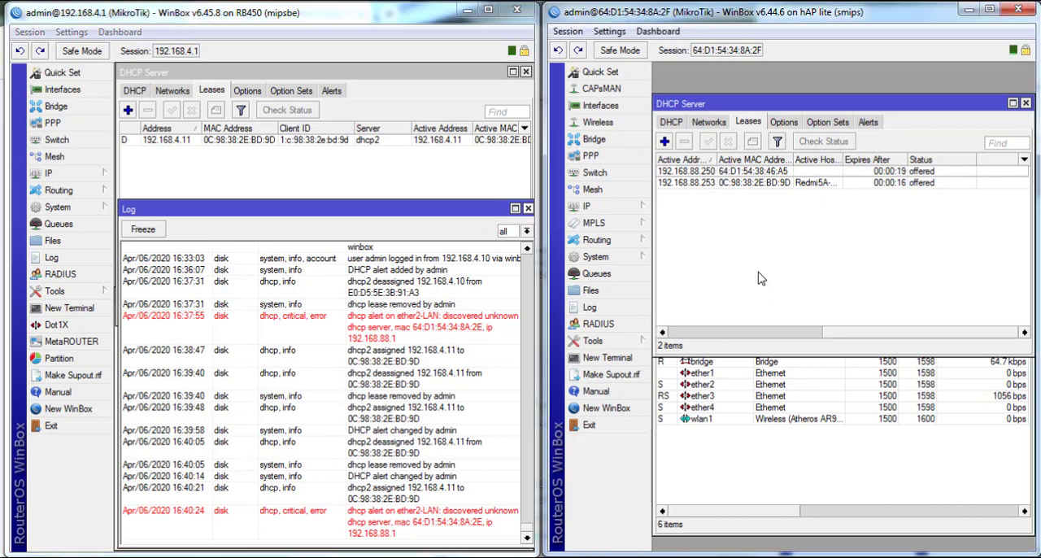
double_click(750, 182)
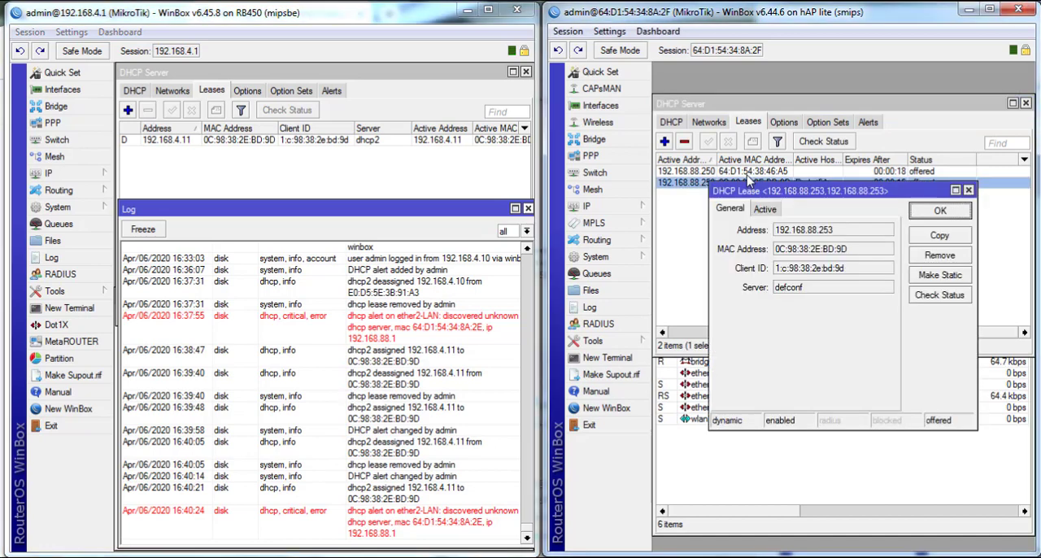
left_click(941, 214)
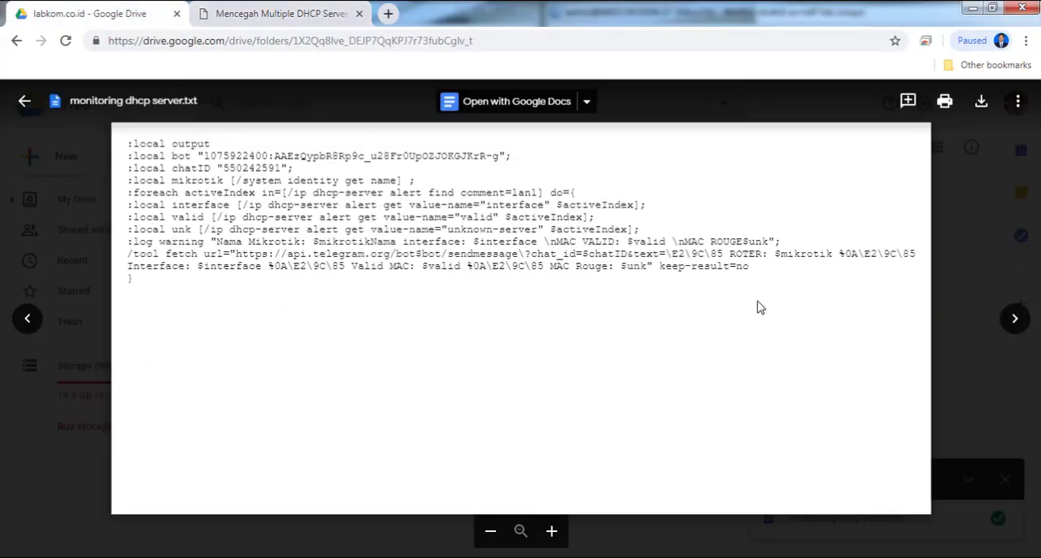
- Copy the Telegram notification script, including its bot token, from the Drive file into the On Alert box of the ether2-LAN DHCP alert
left_click_drag(701, 282, 92, 191)
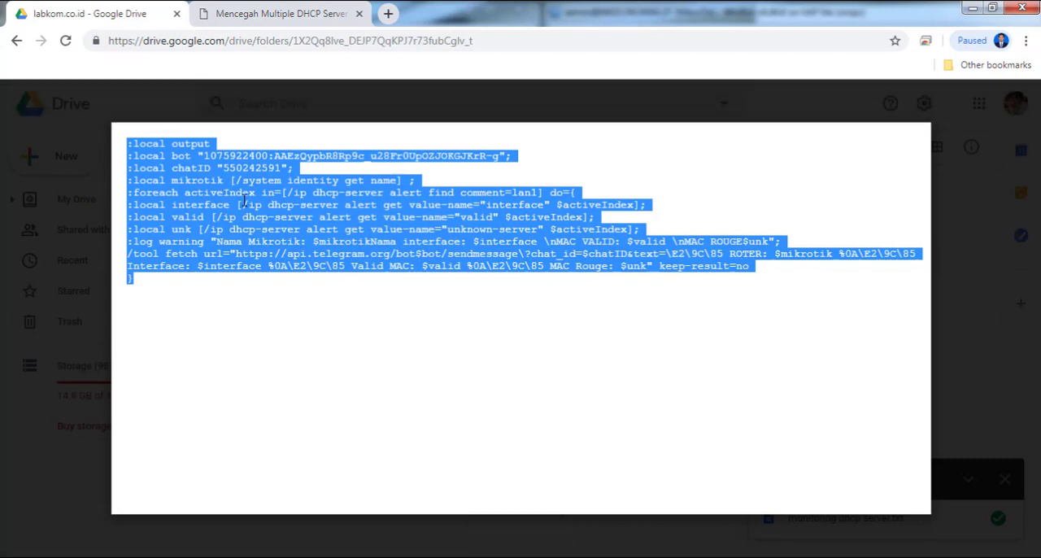
left_click(176, 550)
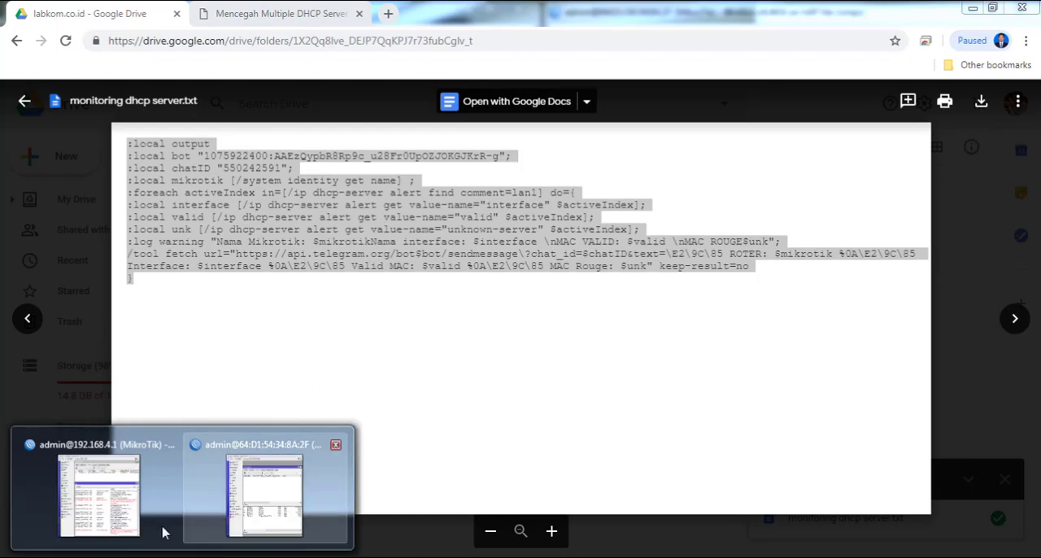
left_click(162, 533)
left_click(331, 90)
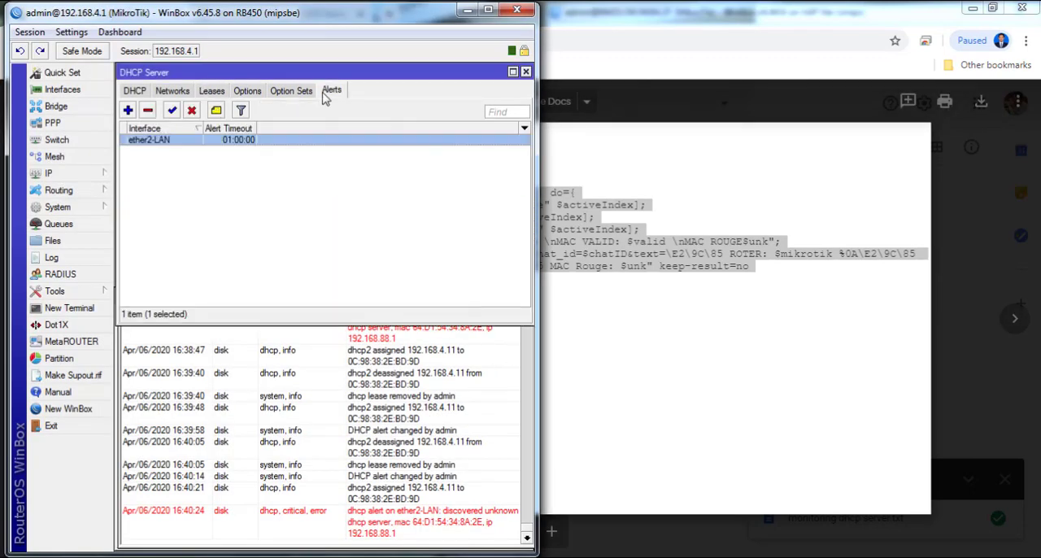
double_click(178, 145)
left_click(298, 287)
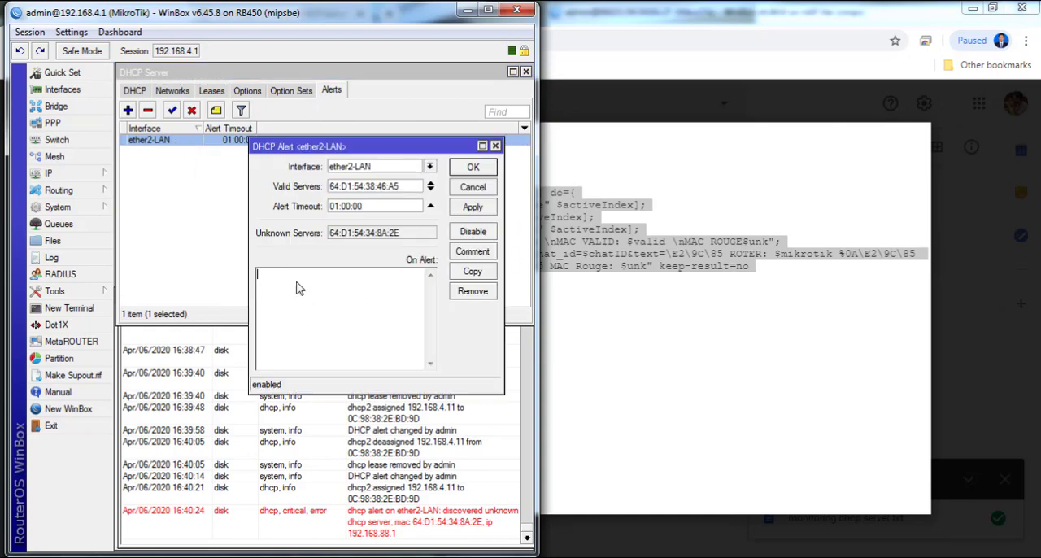
right_click(297, 287)
left_click(531, 402)
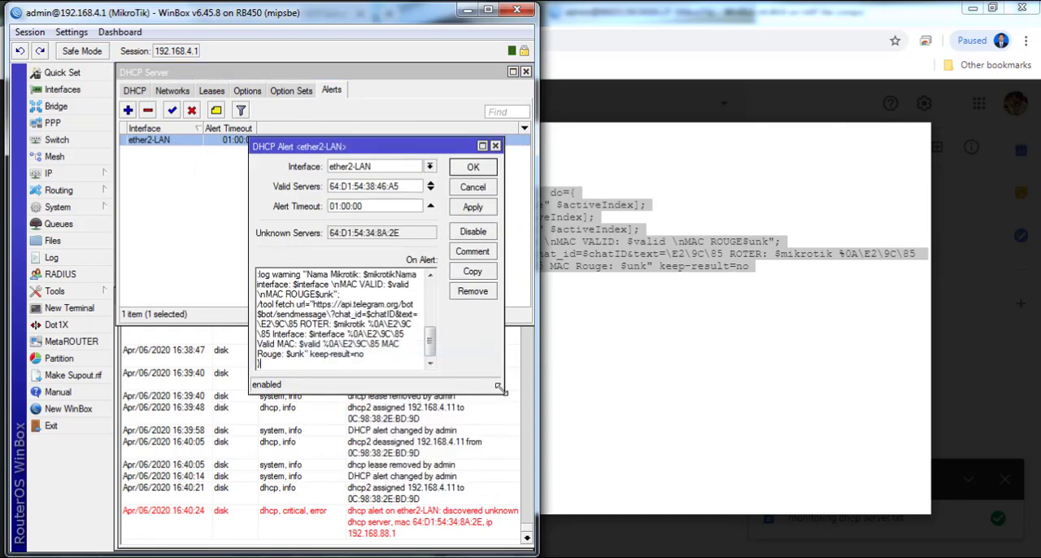
left_click_drag(500, 389, 551, 426)
left_click_drag(244, 318, 116, 318)
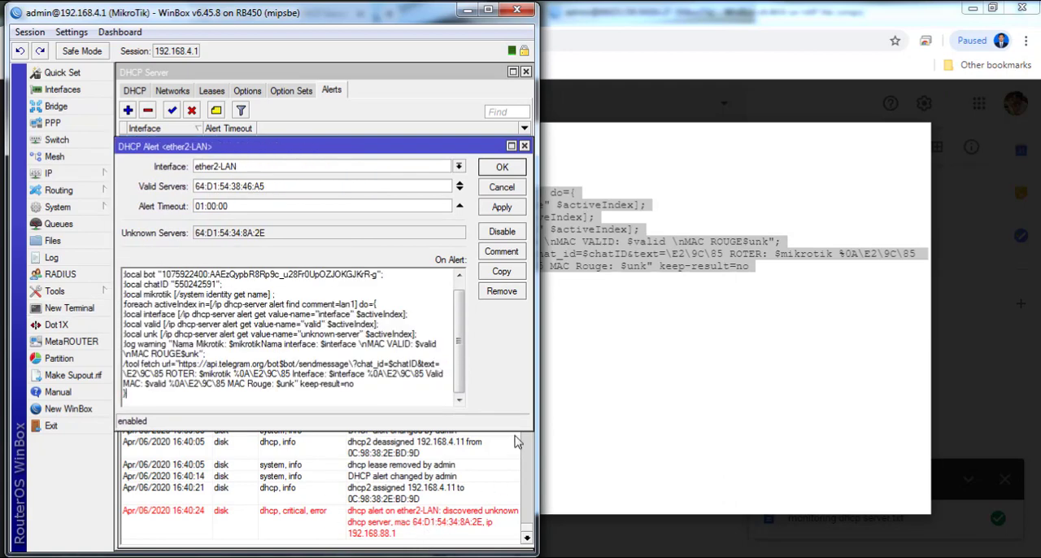
left_click_drag(519, 432, 518, 486)
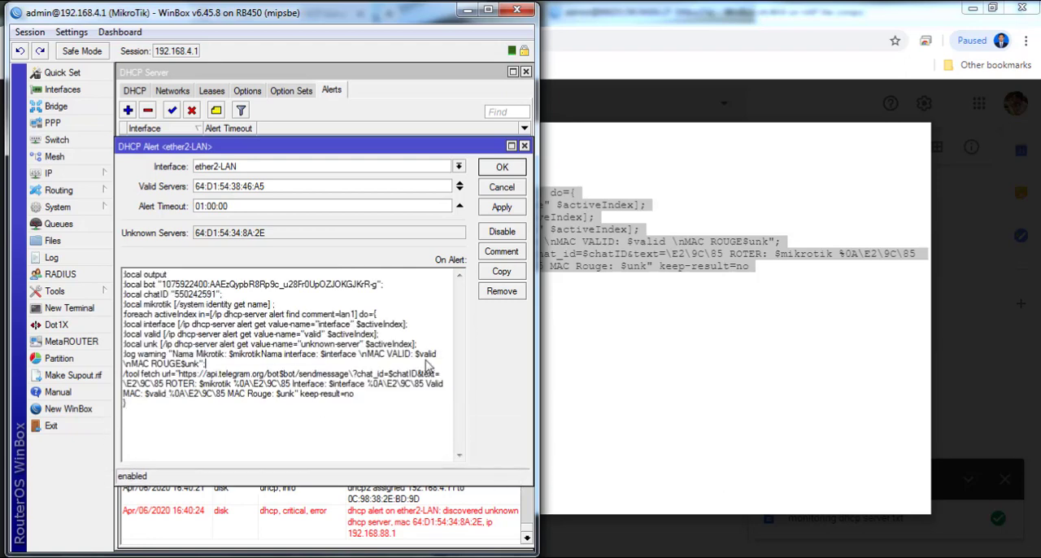
- Open the botTestingLabkom_bot Telegram chat beside the WinBox windows
left_click(277, 368)
left_click(315, 557)
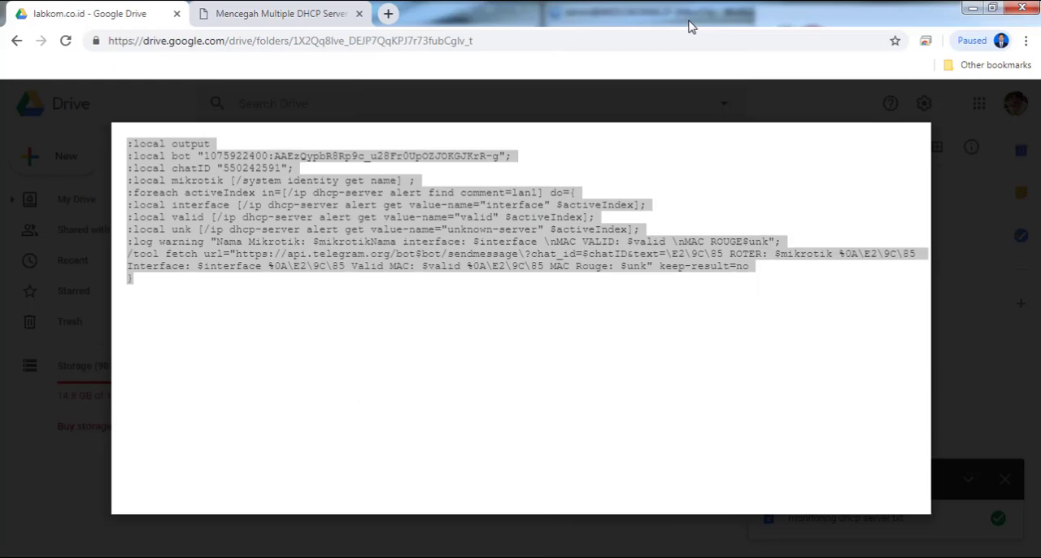
key("ctrl+a")
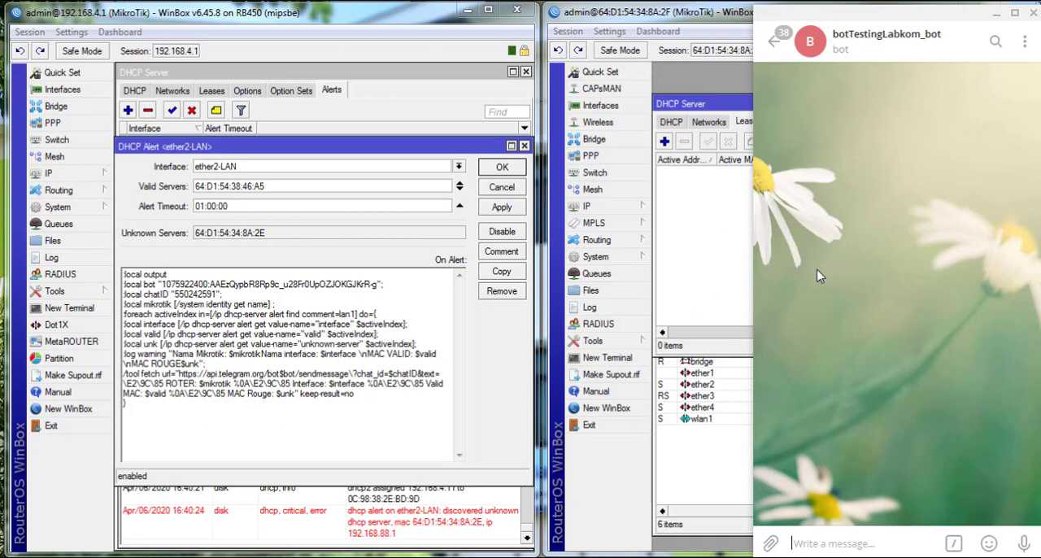
left_click(277, 426)
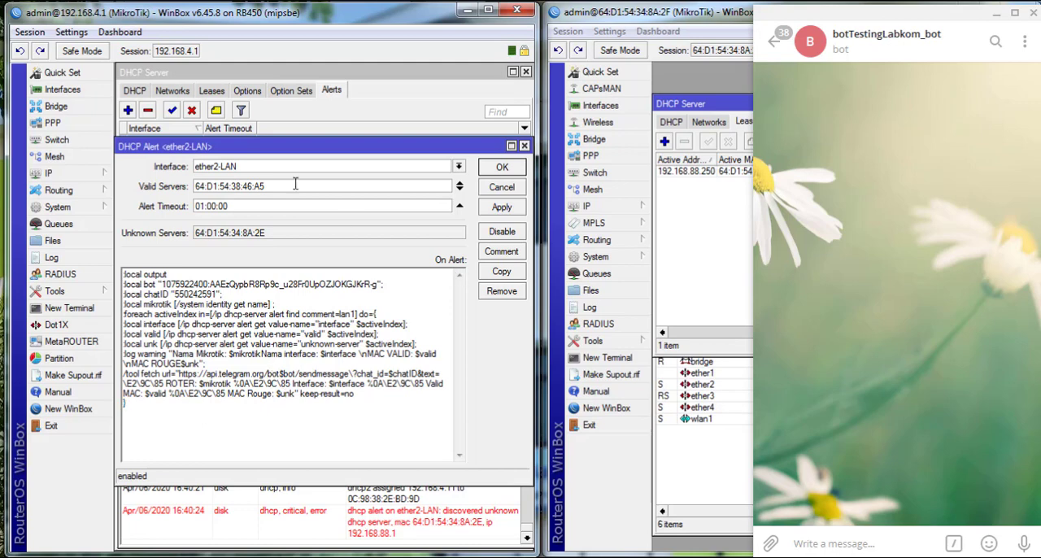
- Copy lan1 from the script's find line, set it as the ether2-LAN alert's comment, then apply and close the alert
left_click_drag(272, 149, 275, 175)
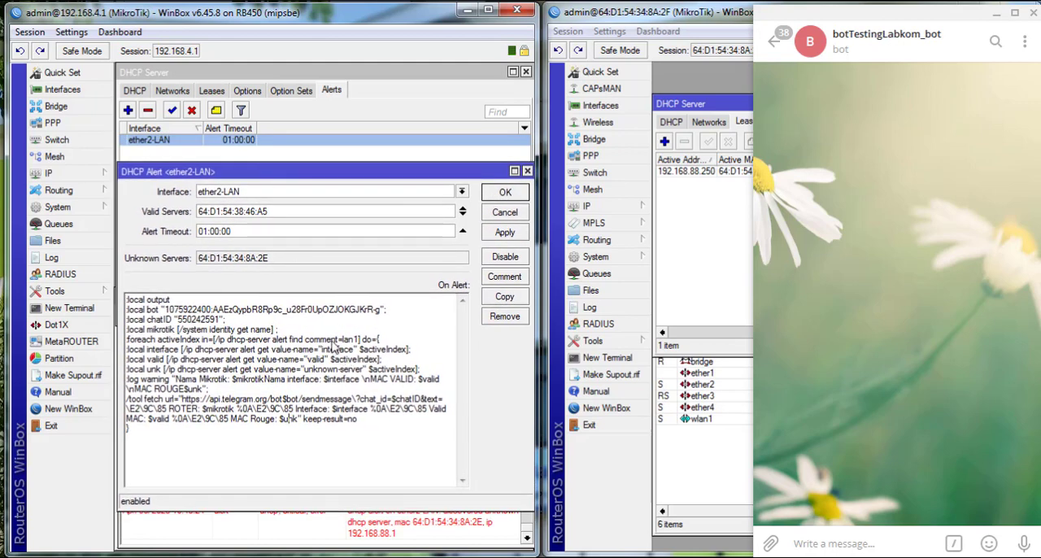
left_click_drag(345, 340, 360, 343)
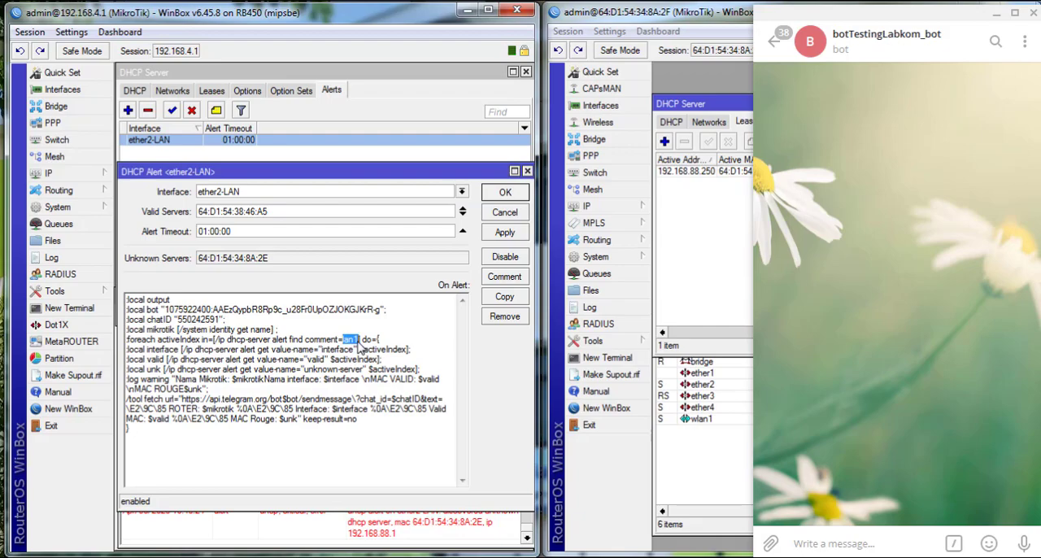
right_click(355, 339)
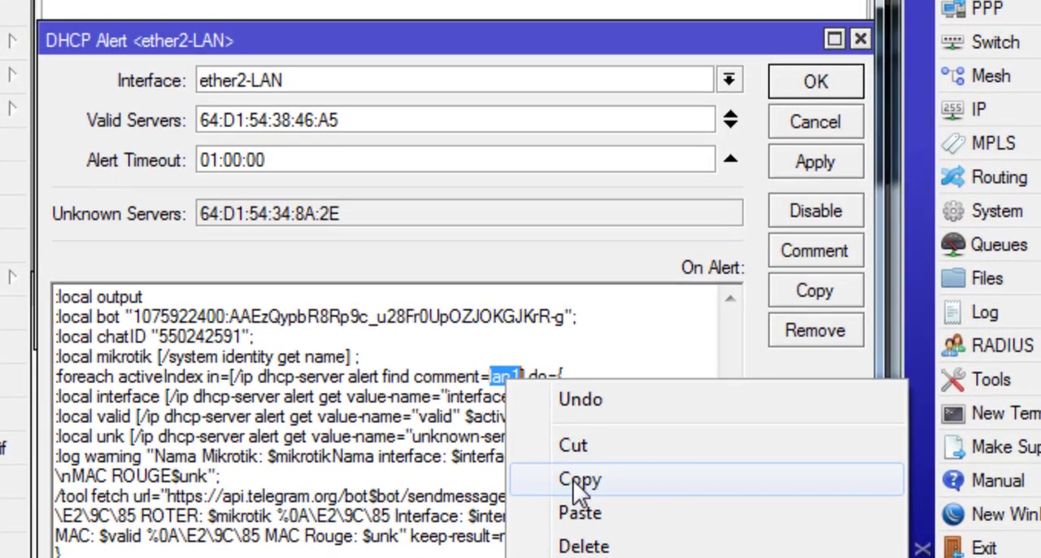
left_click(577, 488)
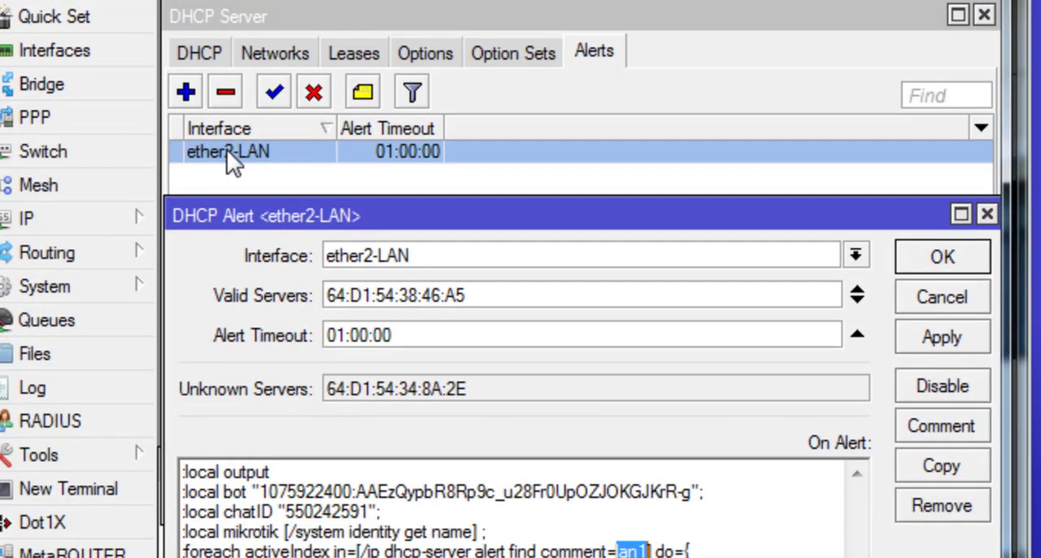
left_click(228, 153)
right_click(228, 152)
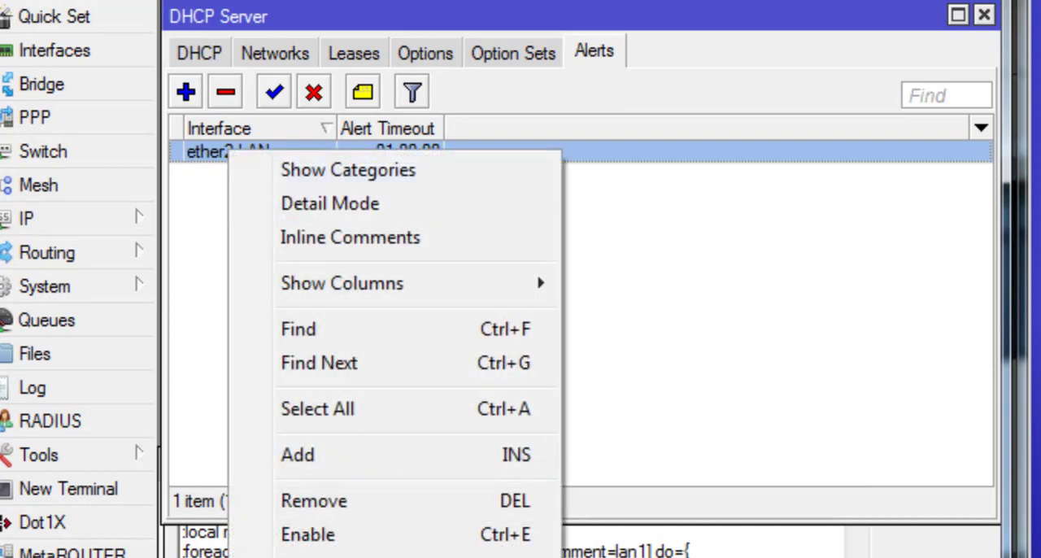
left_click(325, 557)
right_click(531, 510)
left_click(562, 557)
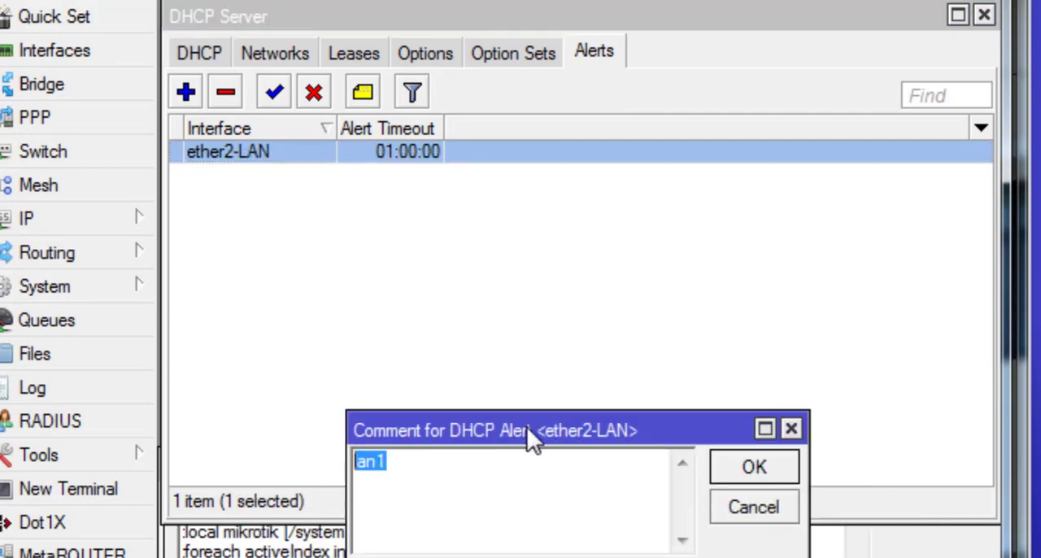
left_click_drag(527, 429, 516, 382)
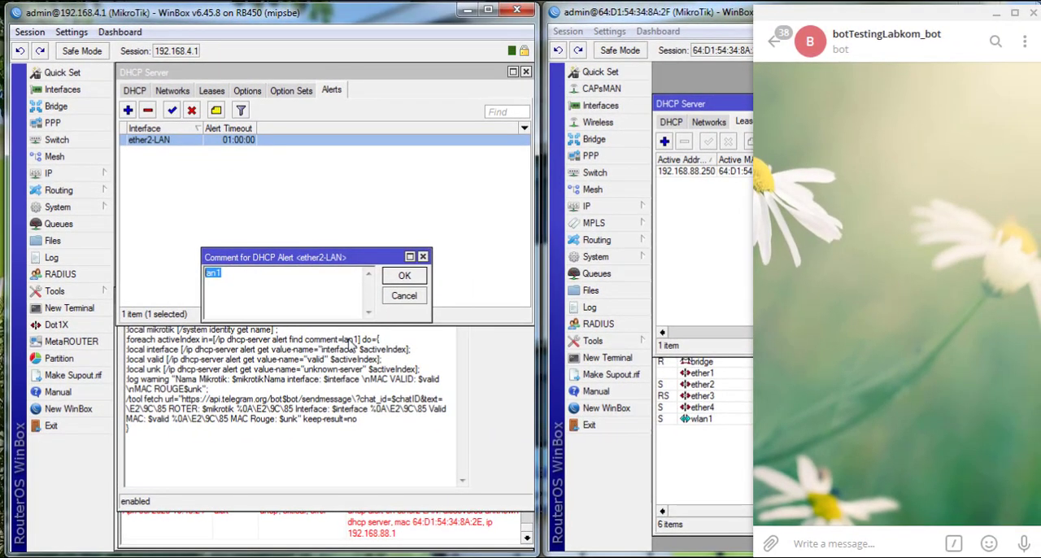
left_click(405, 276)
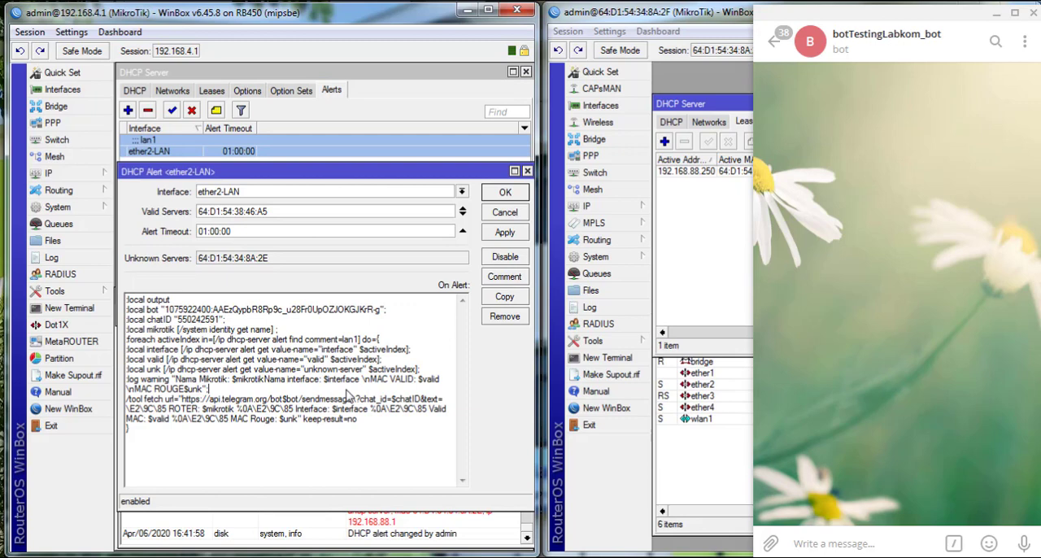
left_click(504, 232)
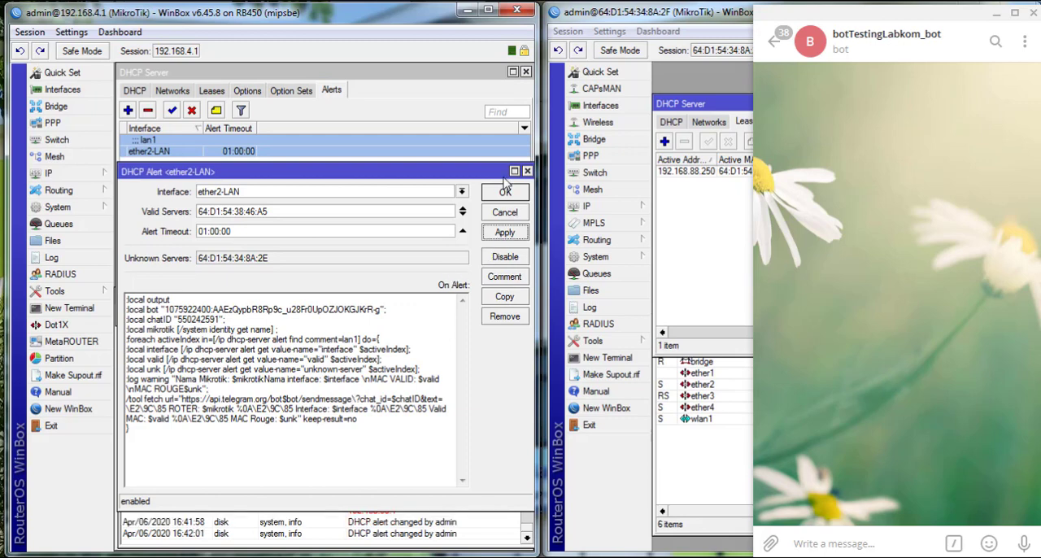
left_click(505, 191)
- Remove the RB450's 192.168.4.11 DHCP lease so the client renews and triggers the alert
left_click(733, 152)
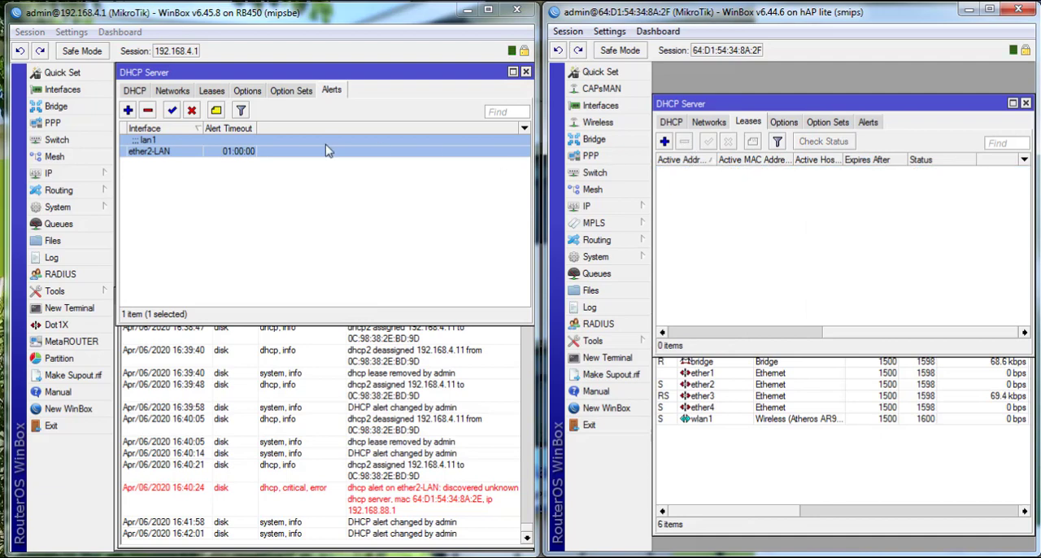
left_click(209, 92)
left_click(187, 141)
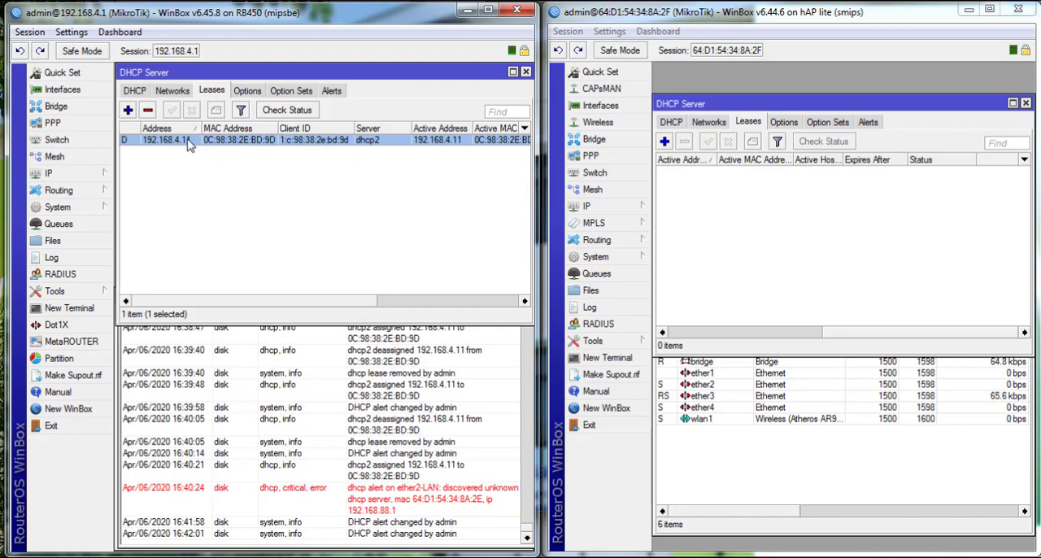
left_click(148, 111)
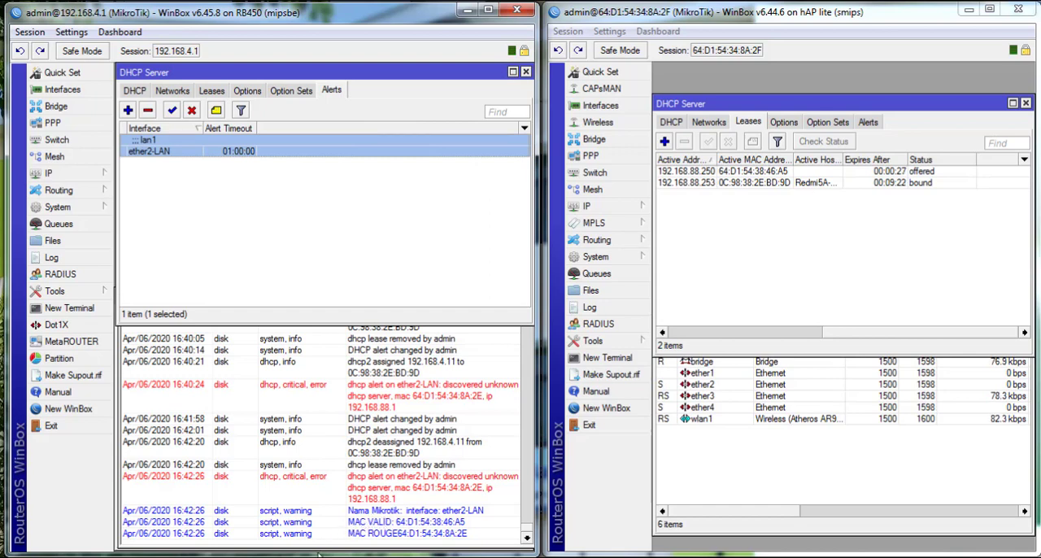
- Examine the alert message received in the Telegram bot chat
left_click(351, 557)
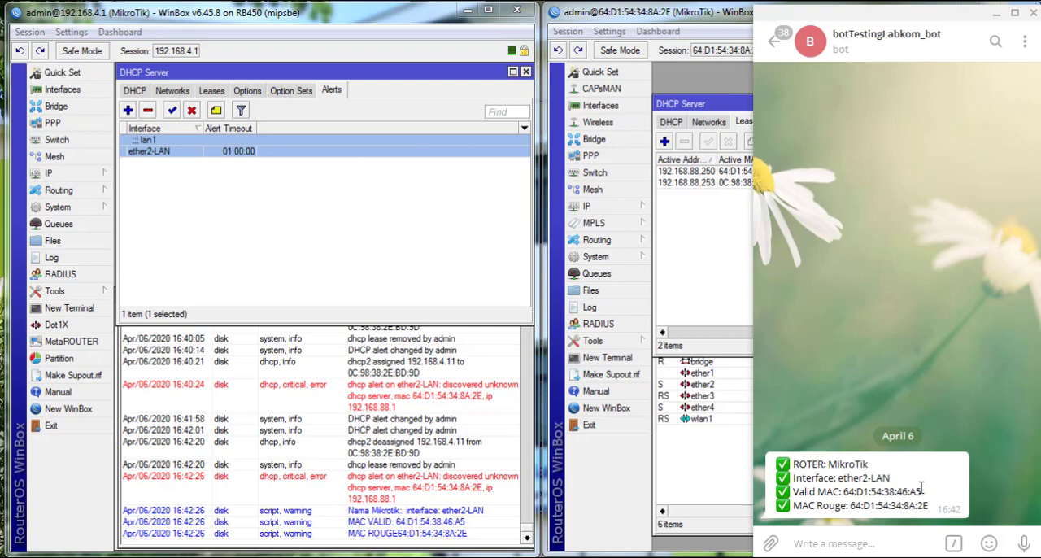
left_click_drag(934, 510, 793, 466)
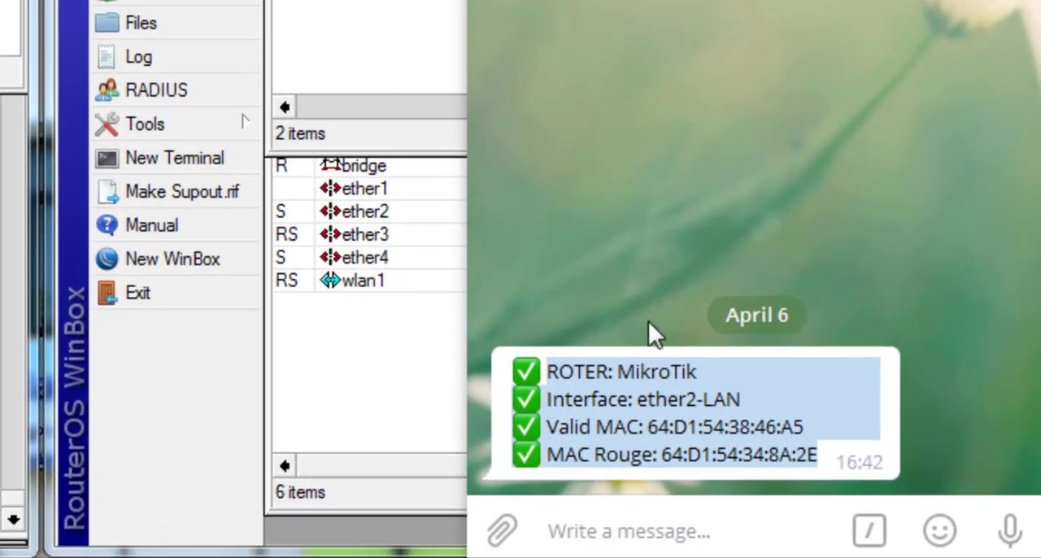
left_click(842, 448)
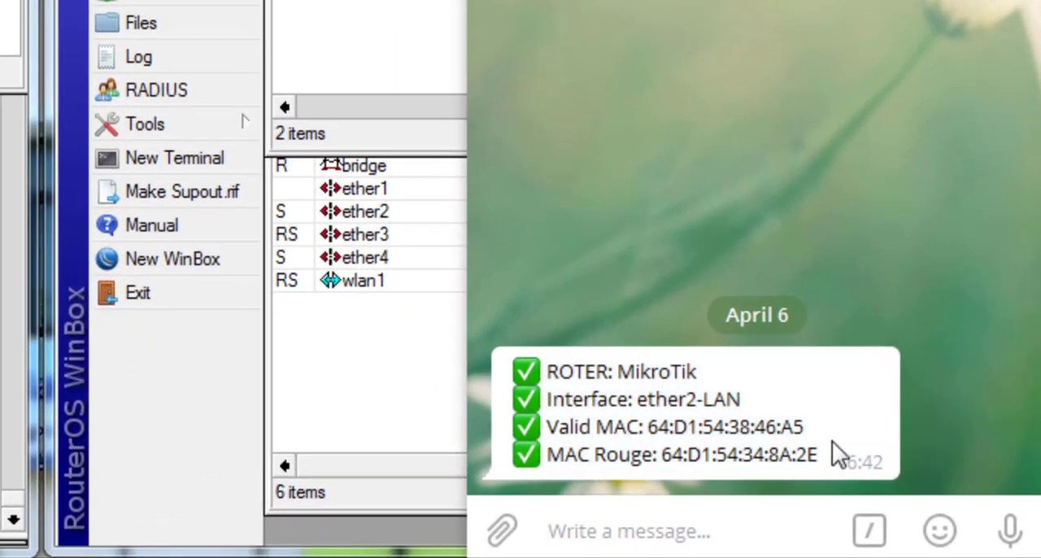
left_click_drag(838, 460, 553, 411)
left_click_drag(830, 481, 536, 374)
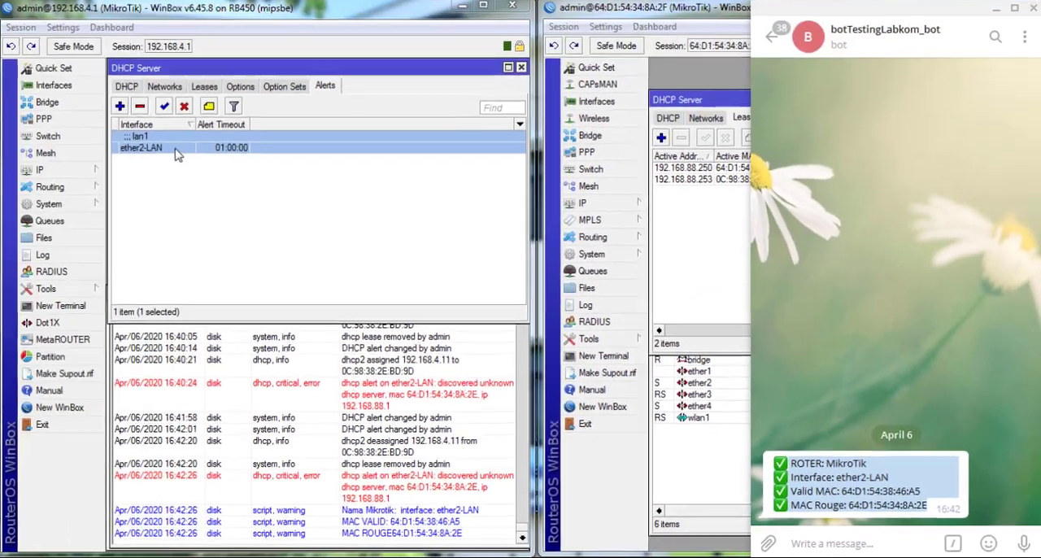
- Insert a \n line break after $mikrotik in the alert script's log warning line and apply the alert
double_click(183, 153)
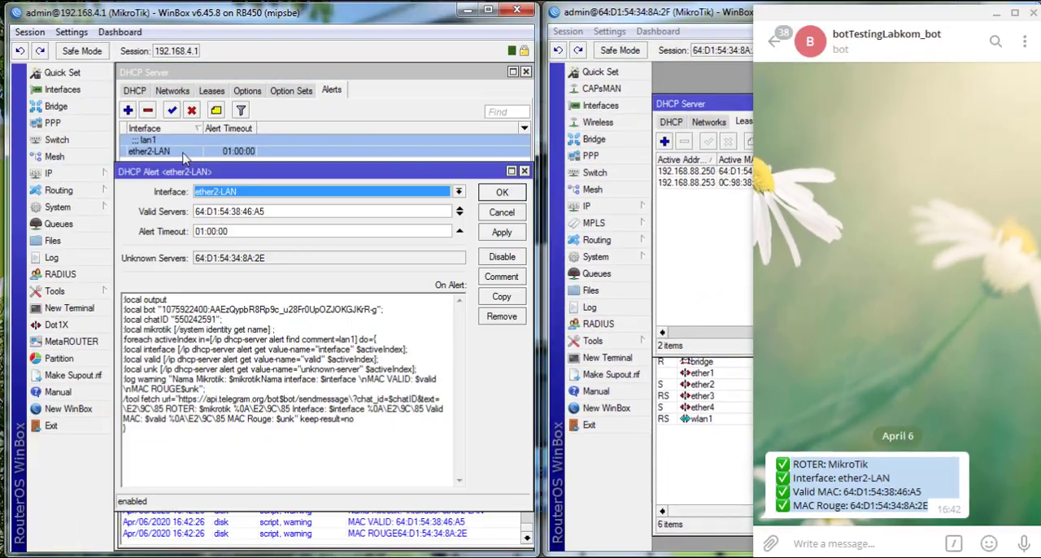
left_click_drag(249, 177, 258, 94)
left_click(255, 337)
left_click(223, 288)
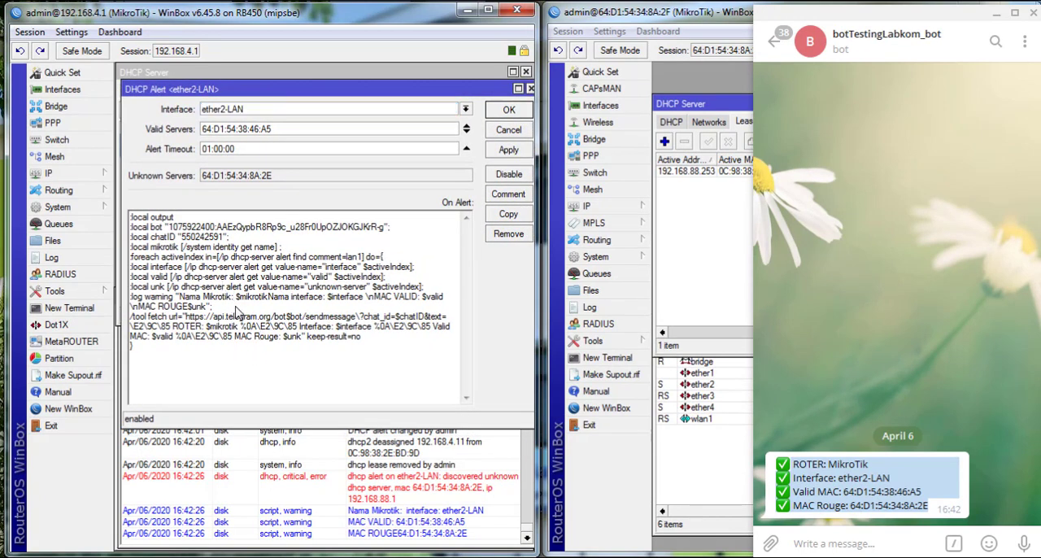
left_click(268, 298)
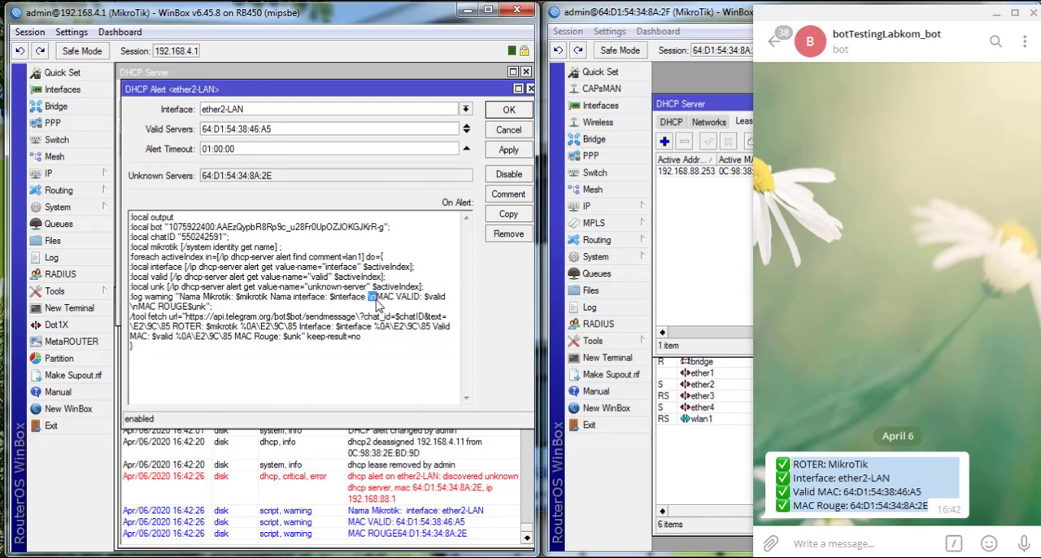
left_click(271, 298)
key("ctrl+v")
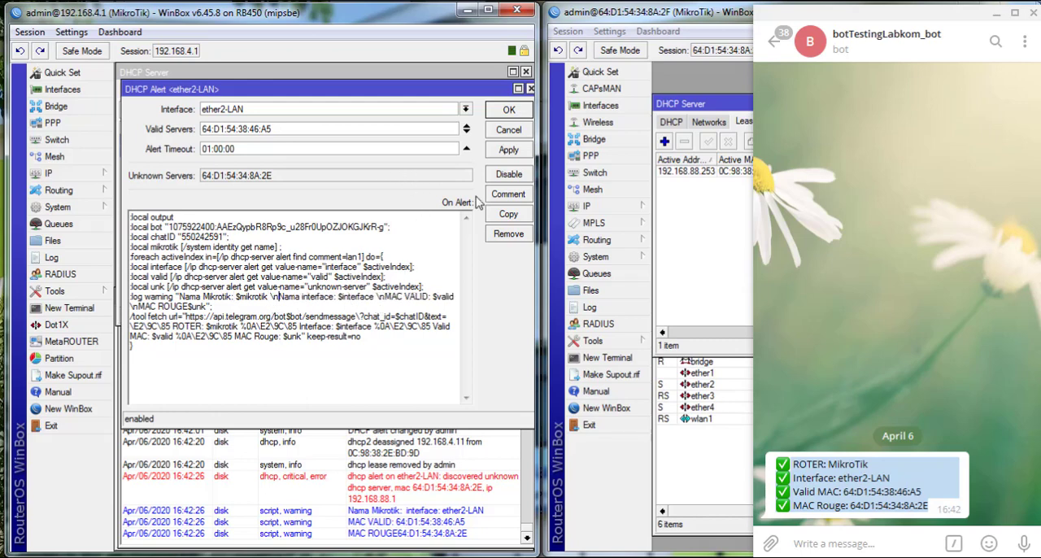
left_click(507, 151)
left_click(508, 110)
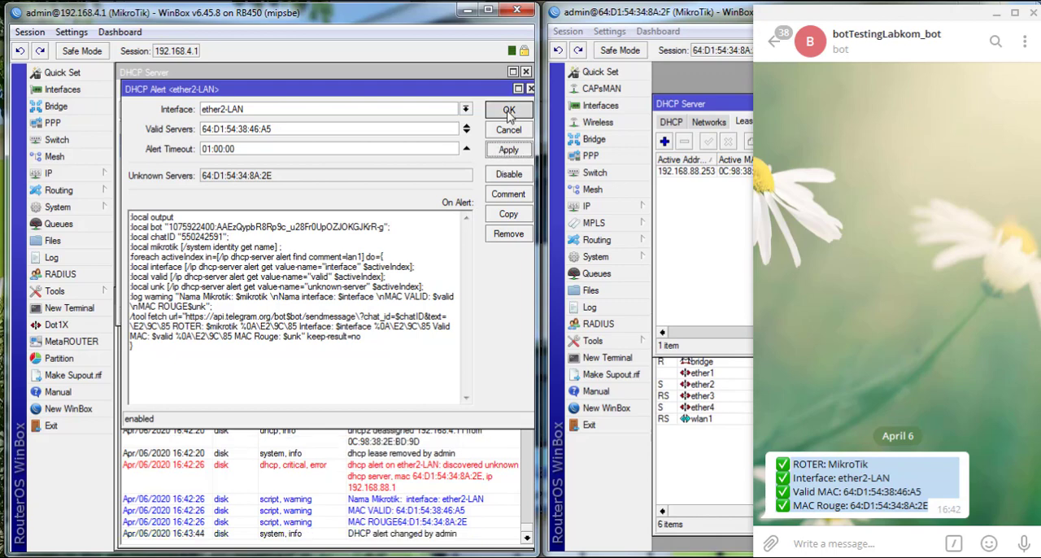
- Review the lease lists on both routers, then minimize the hAP lite window and widen the RB450 window
left_click(205, 92)
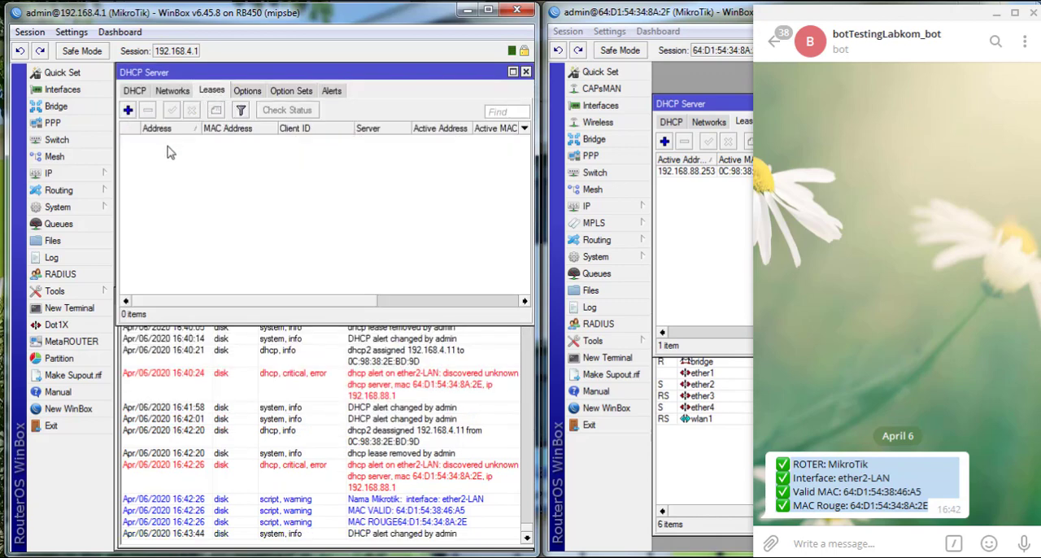
left_click(686, 172)
left_click(686, 141)
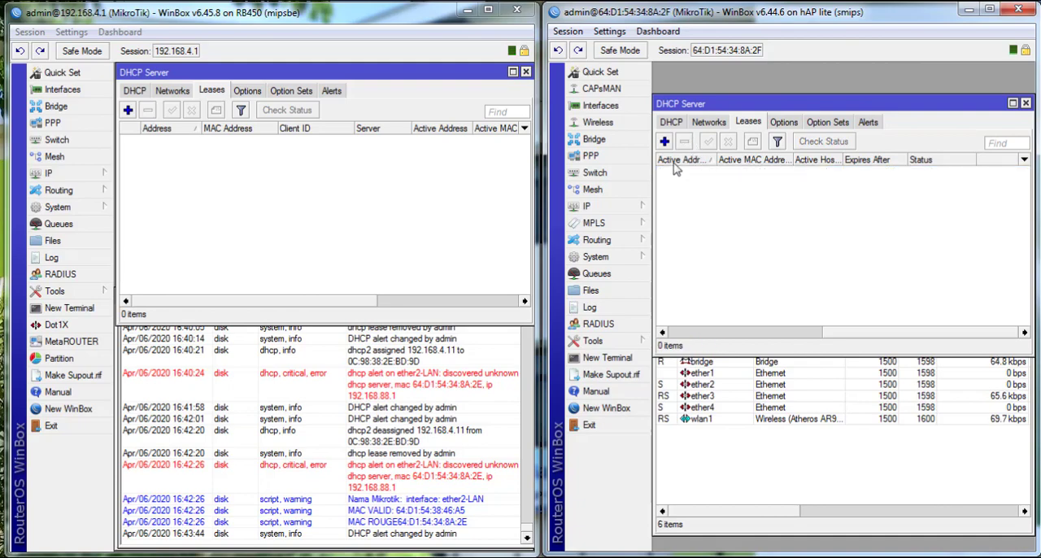
left_click(969, 9)
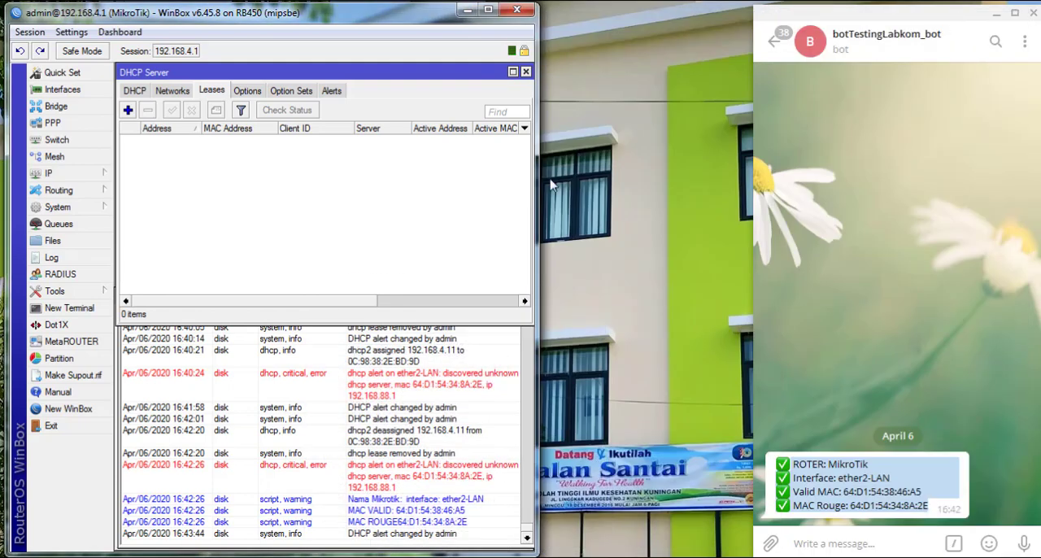
left_click_drag(534, 180, 750, 185)
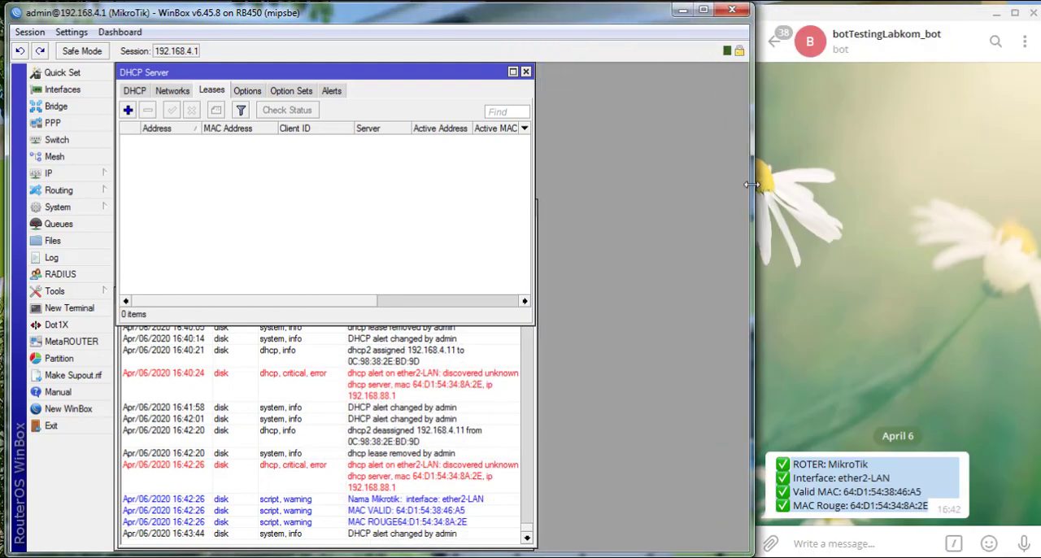
- Check the DHCP server's Networks and Leases tabs and read the new alert message in the Telegram chat
left_click(176, 94)
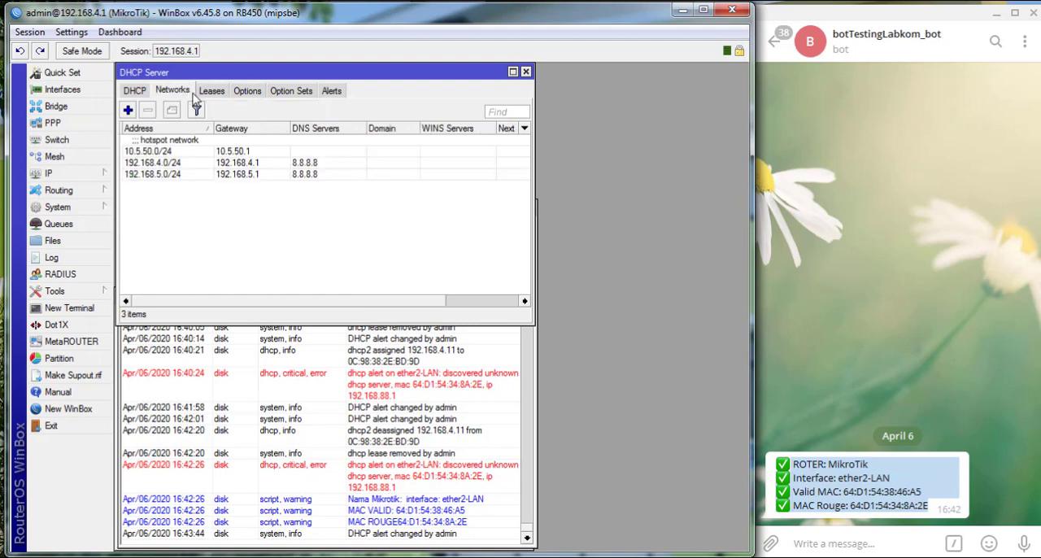
left_click(206, 93)
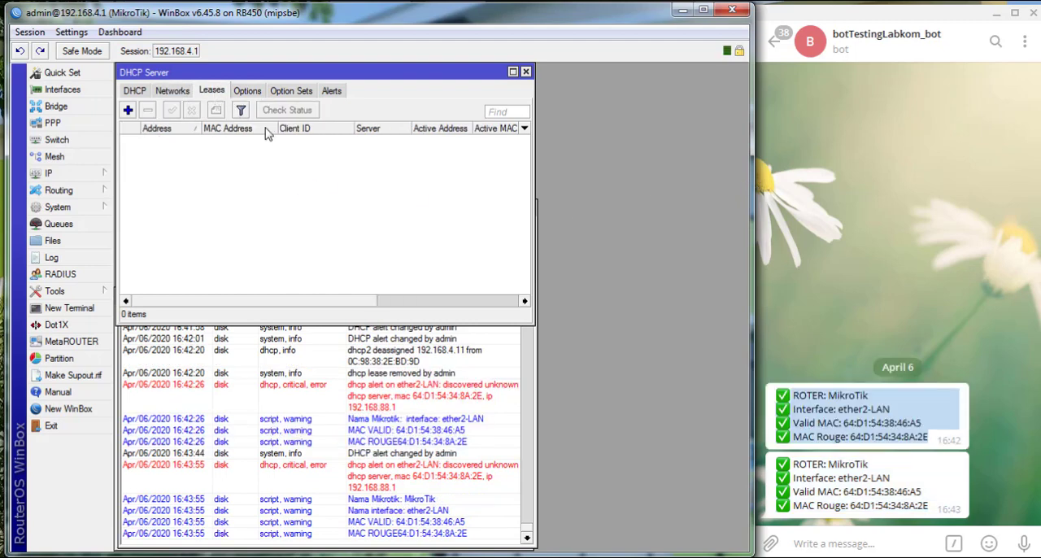
left_click(944, 439)
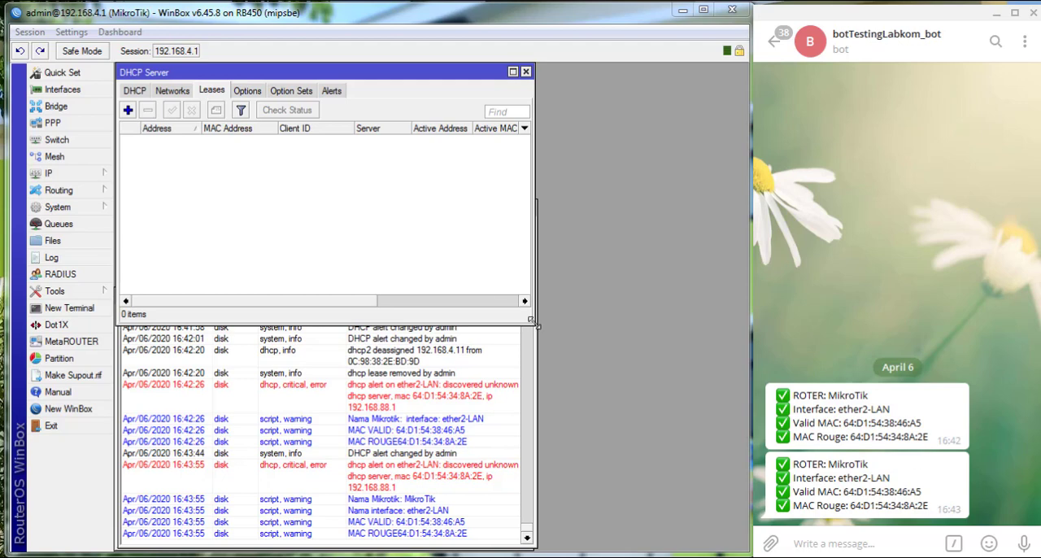
- Close the DHCP Server window and move the Log window up above the Interface List
left_click(526, 72)
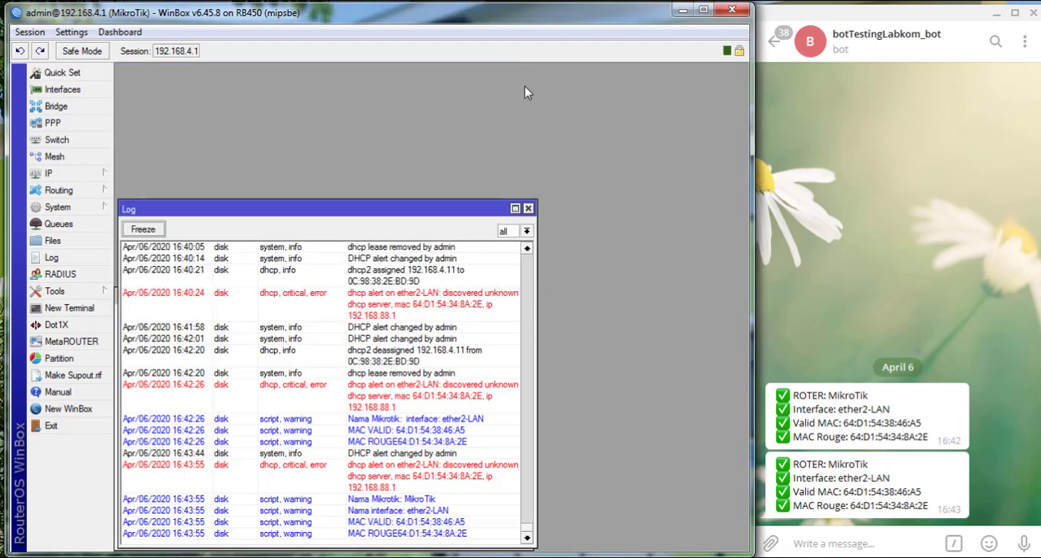
left_click_drag(482, 213, 484, 77)
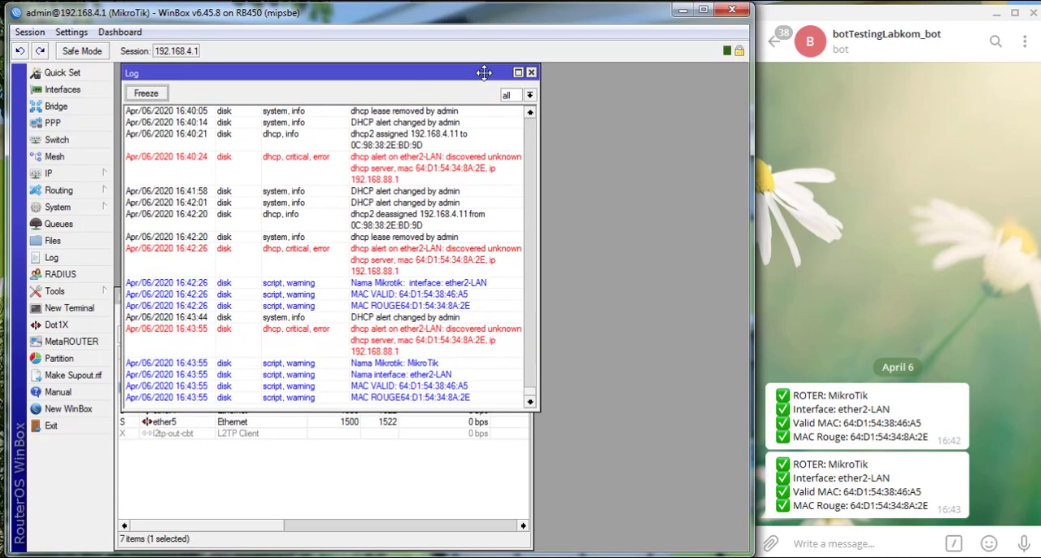
left_click(493, 422)
left_click(526, 294)
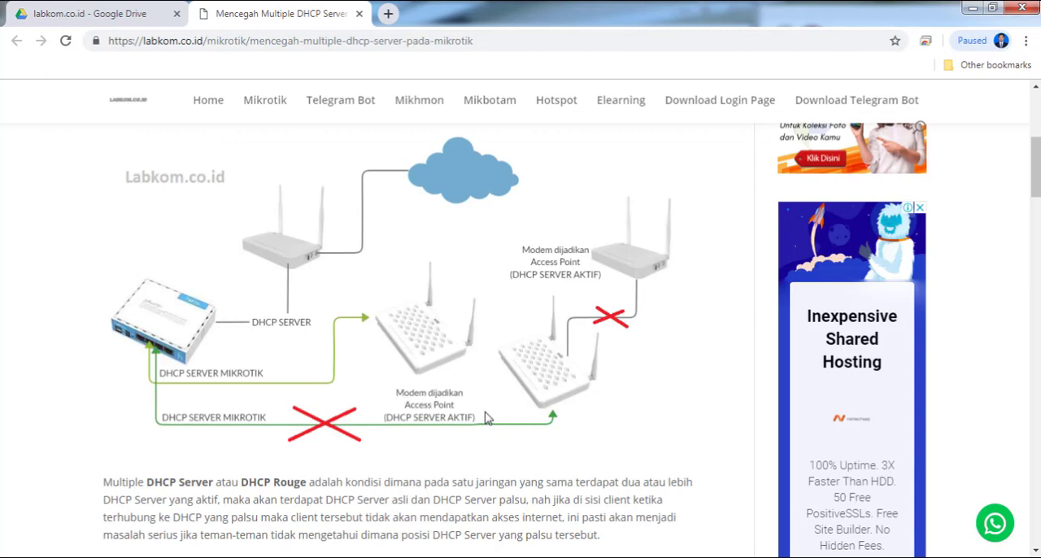
scroll(482, 453, "up", 1)
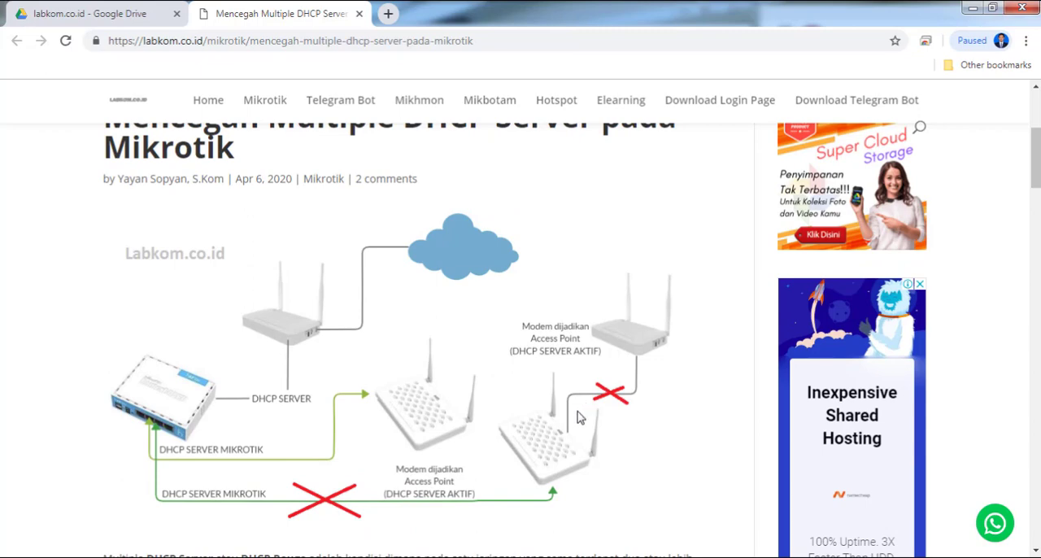
key("alt+Tab")
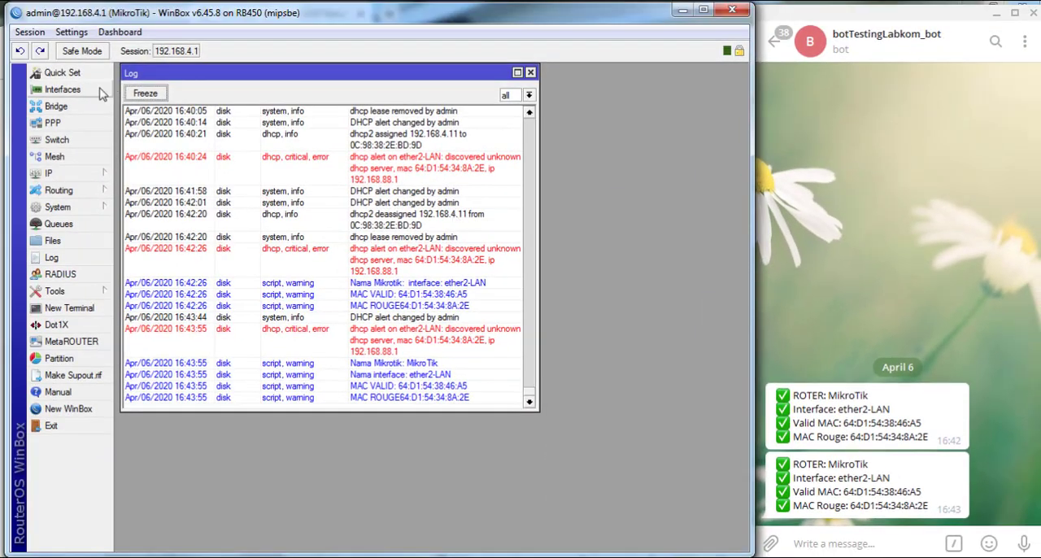
- Move the RB450 Interface List window down beside the log entries
left_click(100, 94)
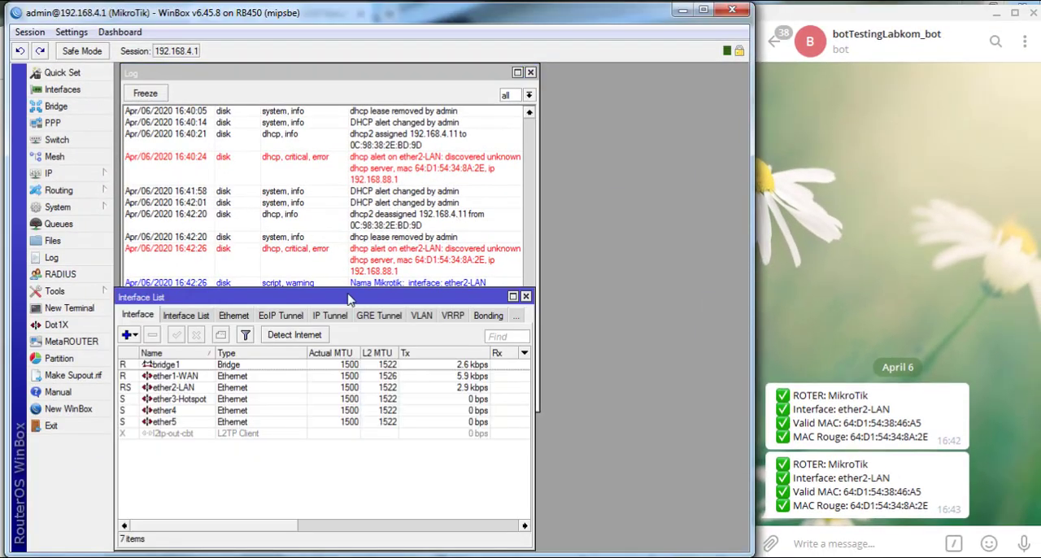
left_click_drag(350, 297, 511, 285)
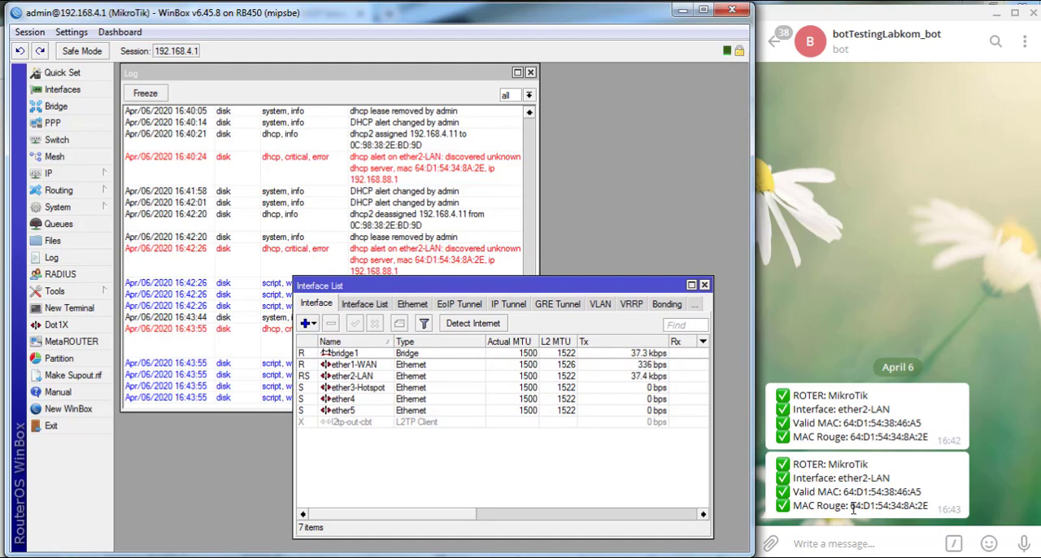
left_click(853, 508)
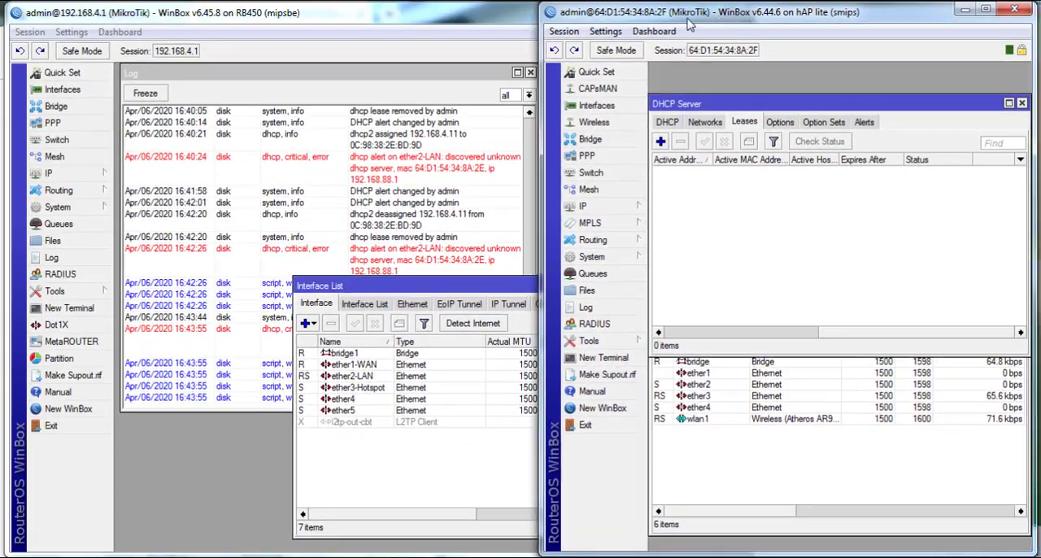
- Bring up the hAP lite window, close its DHCP Server window and reposition the hAP lite window
left_click_drag(718, 19, 335, 19)
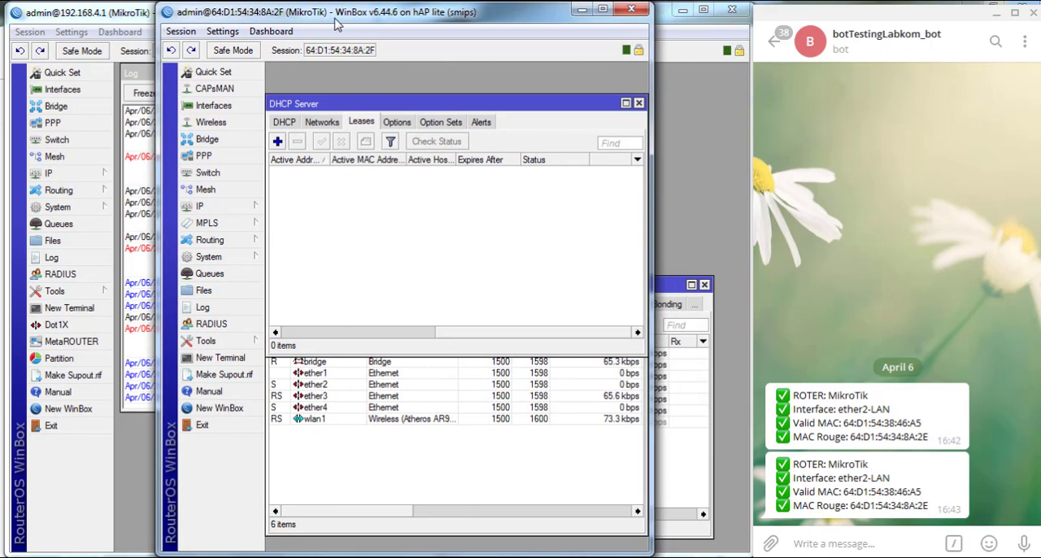
left_click(638, 103)
left_click_drag(494, 17, 560, 221)
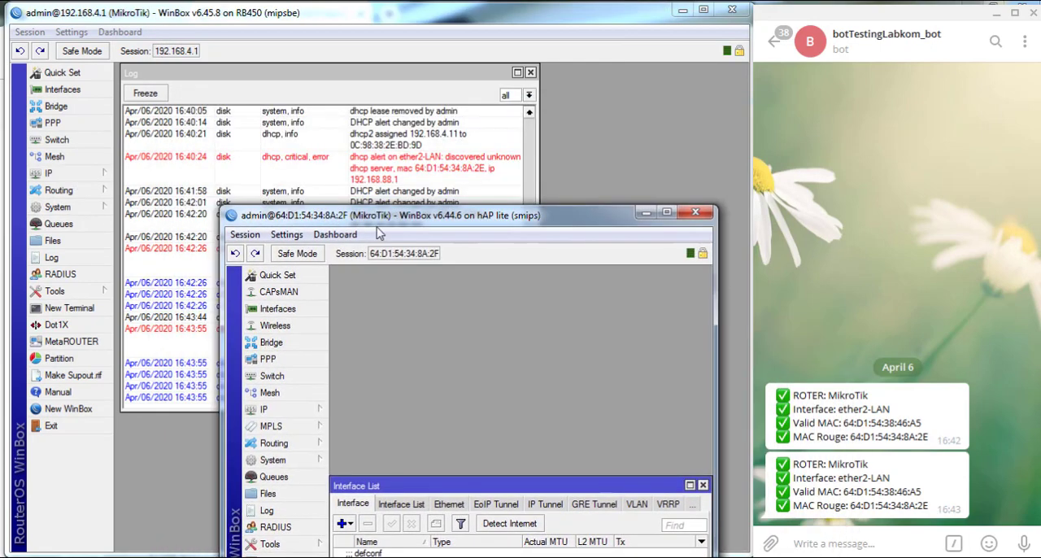
left_click_drag(291, 208, 298, 187)
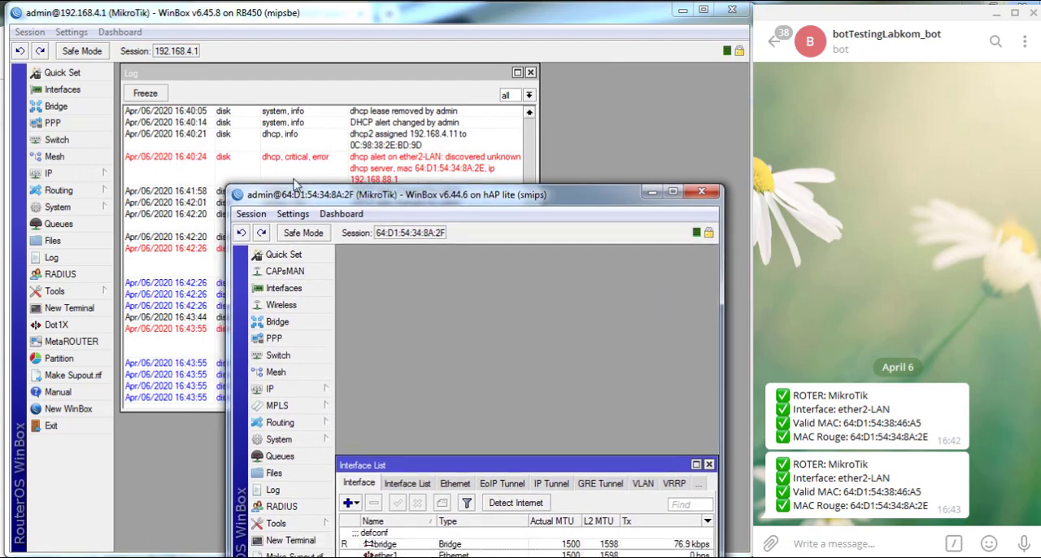
- Open the RB450's ether2-LAN DHCP alert and highlight its Unknown Servers MAC address
left_click(89, 174)
left_click(167, 252)
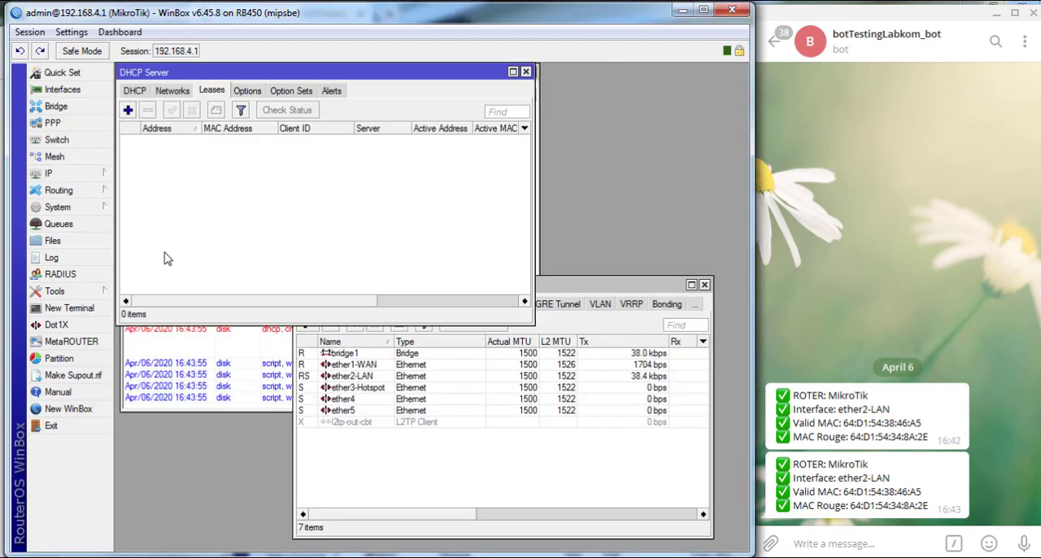
left_click(331, 90)
left_click(214, 146)
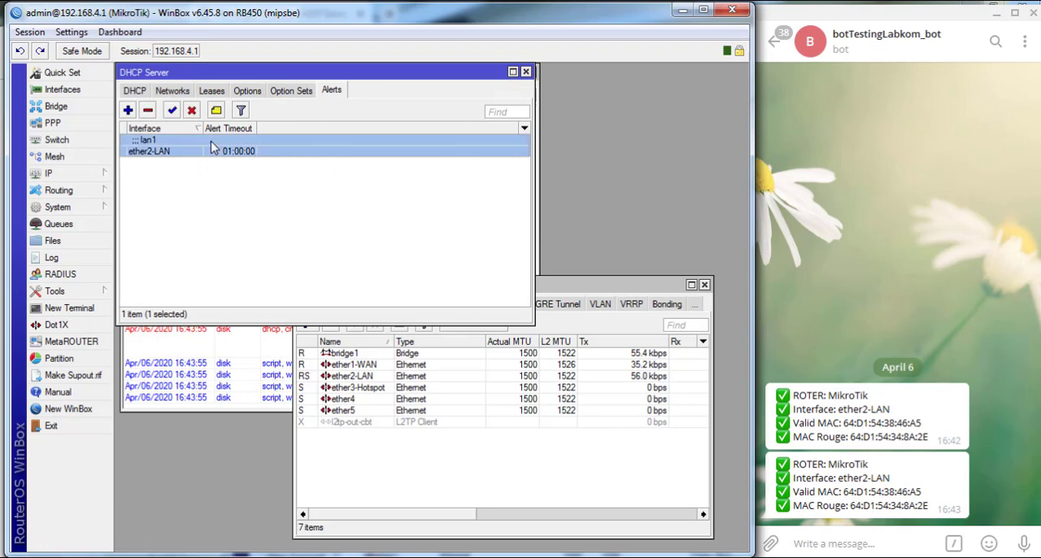
double_click(210, 146)
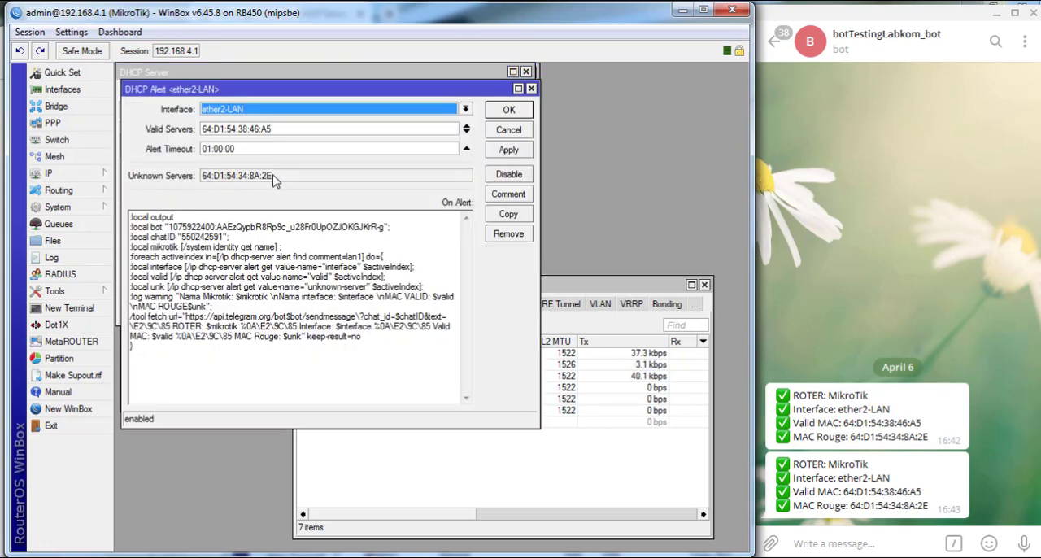
left_click_drag(274, 180, 206, 182)
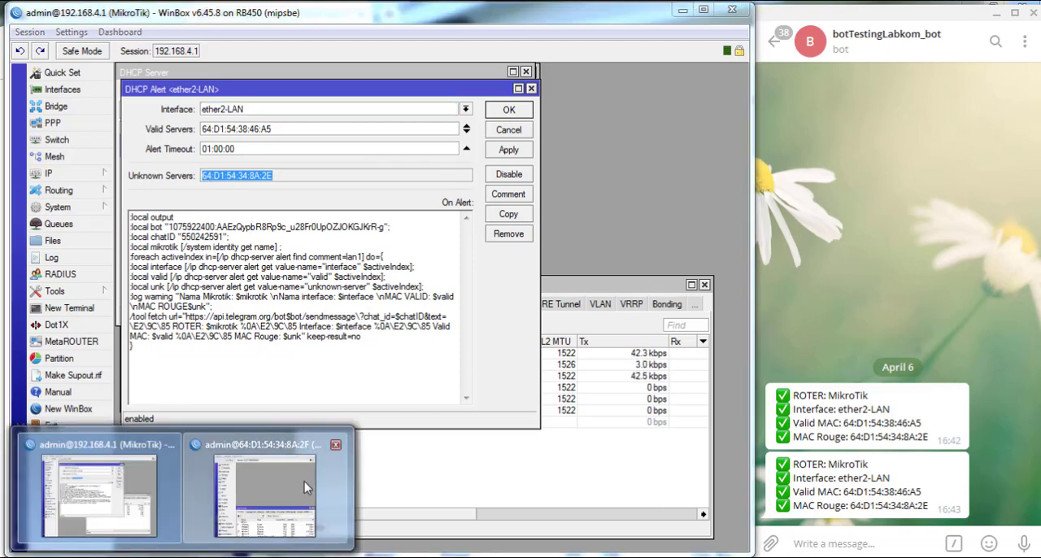
- Open the hAP lite's bridge interface properties to compare its MAC address with the unknown server, then close them
left_click(305, 482)
left_click_drag(505, 202, 520, 92)
left_click_drag(643, 358, 648, 169)
double_click(440, 246)
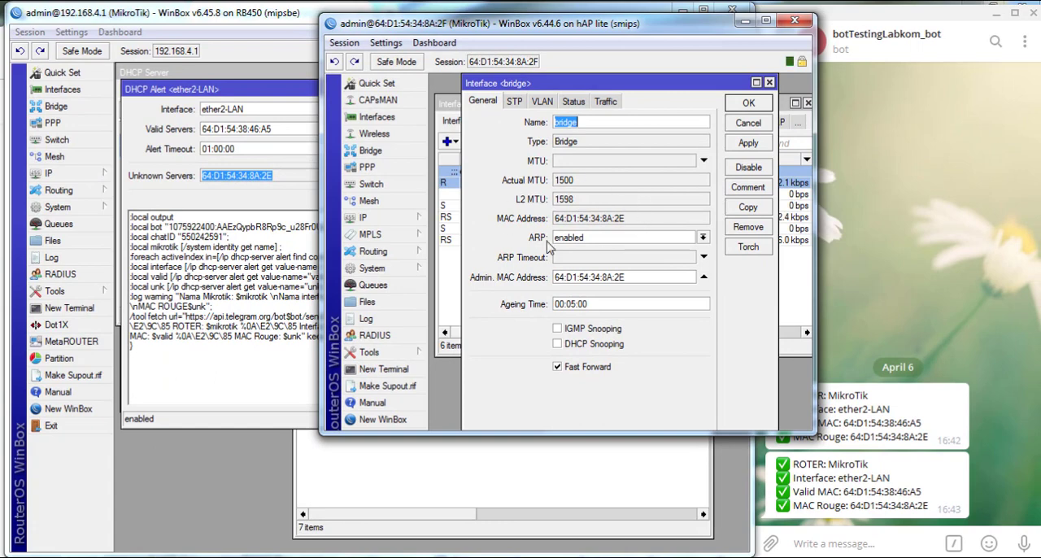
left_click(991, 347)
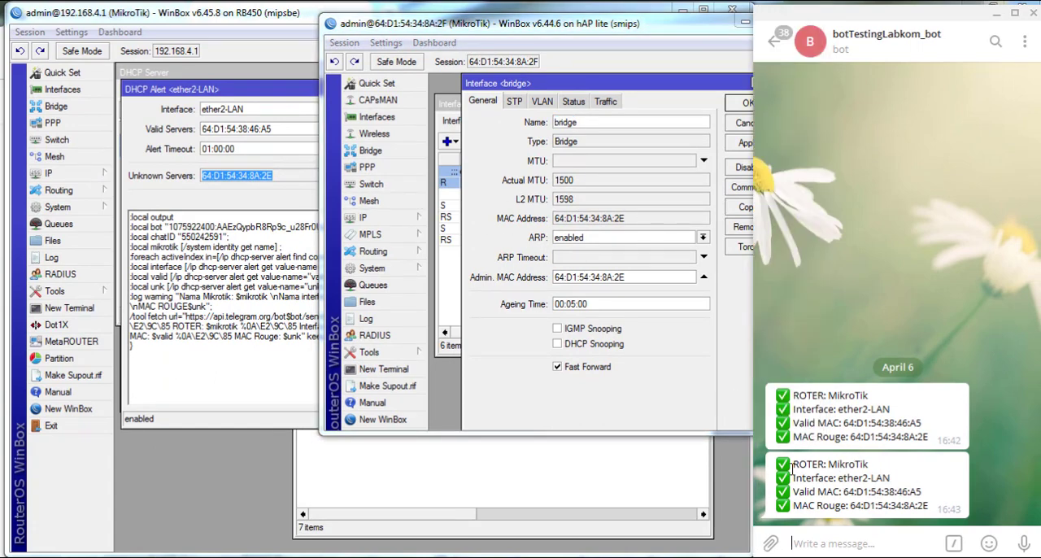
left_click(720, 385)
key("Escape")
- Switch to the labkom.co.id article on preventing multiple DHCP servers and scroll through its diagram
left_click(321, 557)
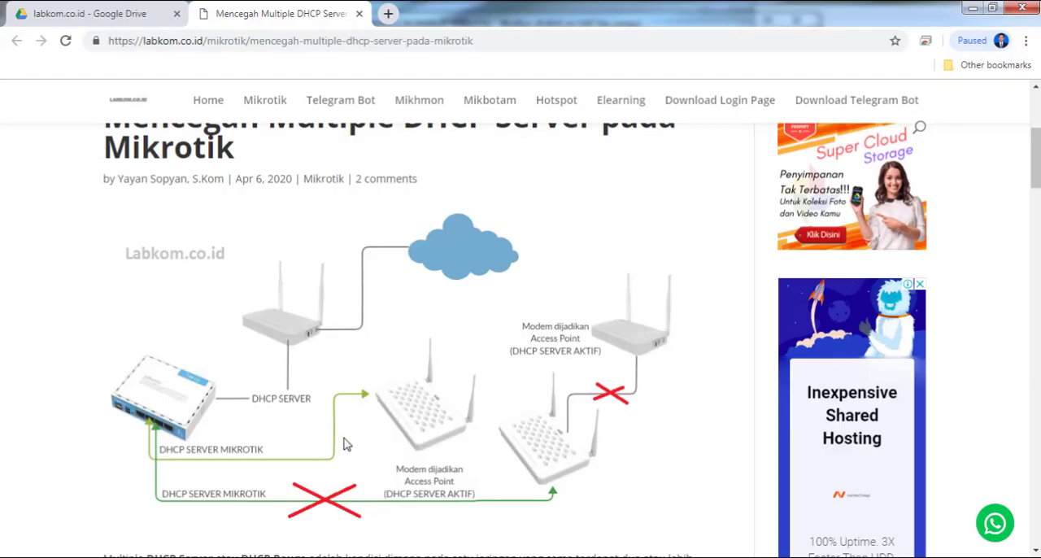
scroll(353, 459, "up", 2)
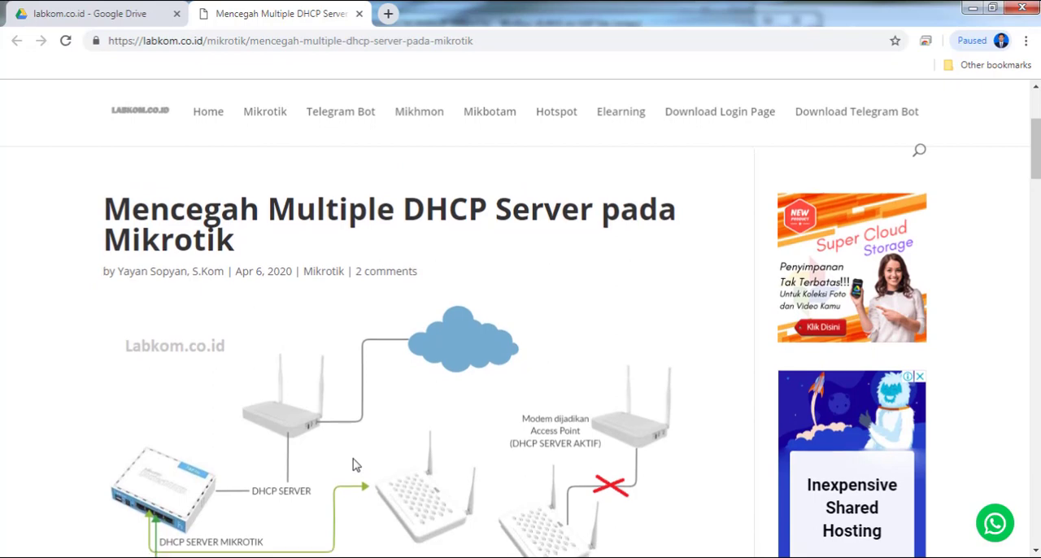
scroll(357, 461, "down", 3)
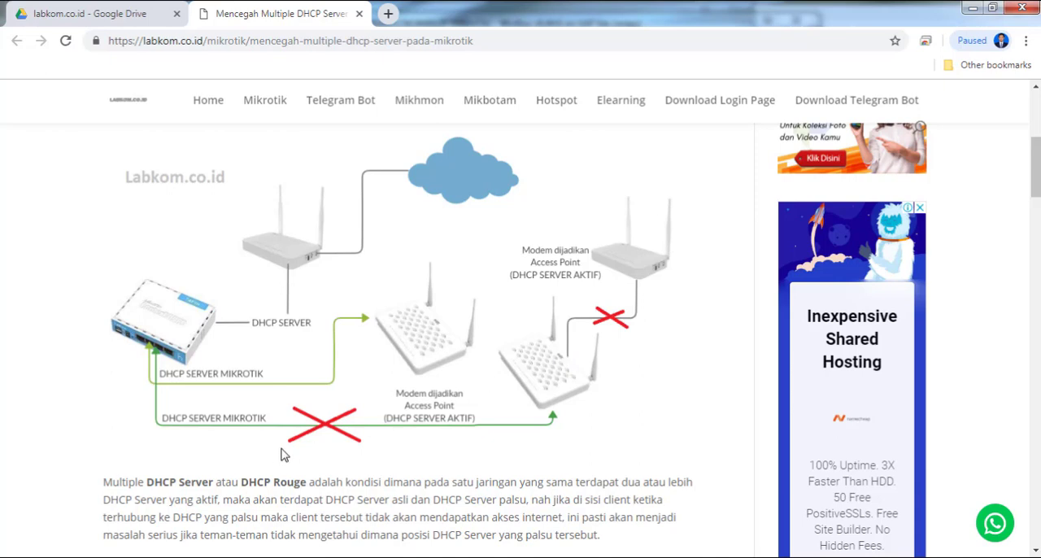
left_click(456, 557)
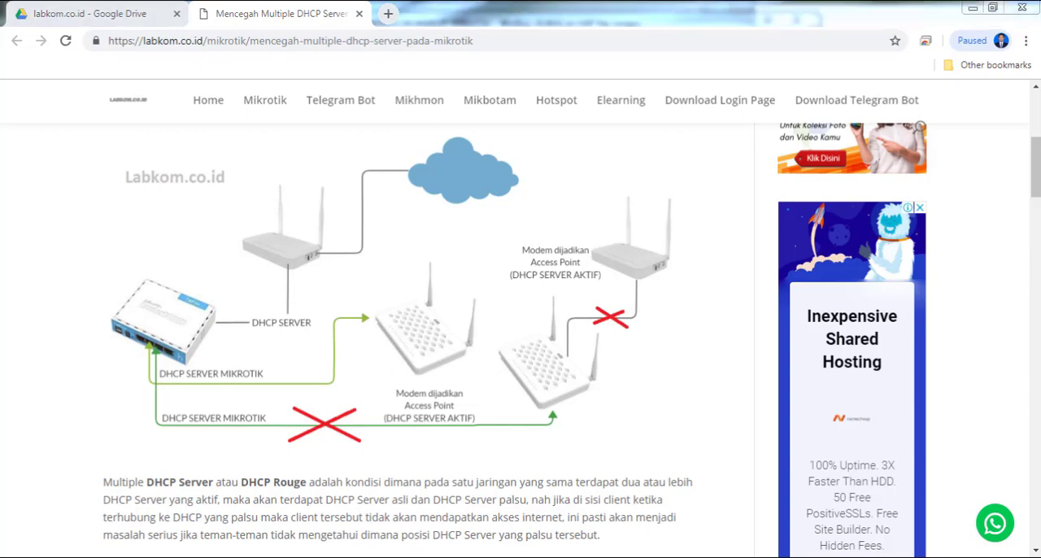